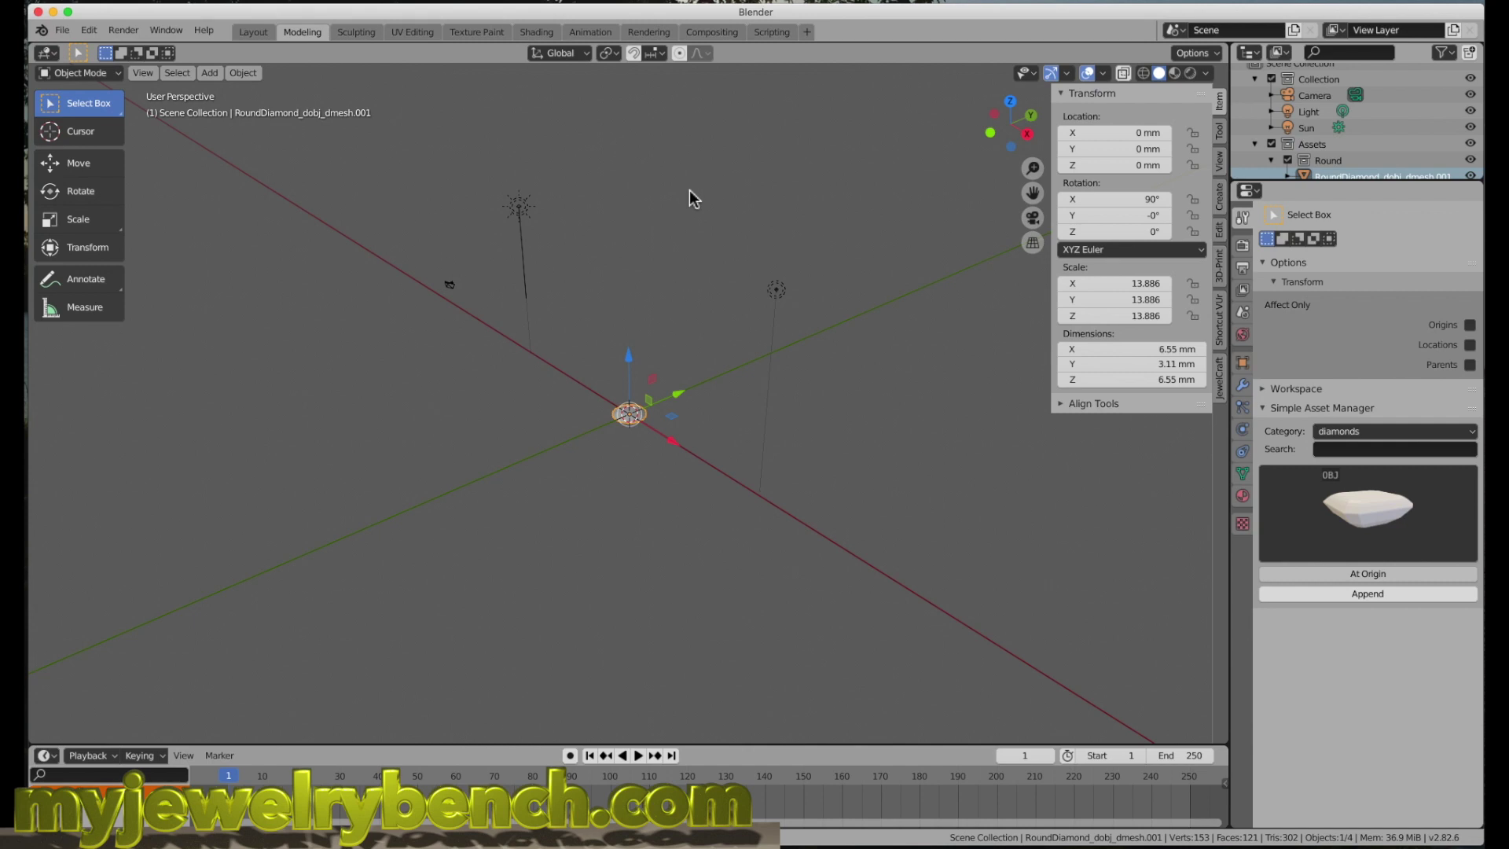
# Step: Orbit and zoom around the diamond to inspect it from several angles
pyautogui.scroll(5, 653, 424)
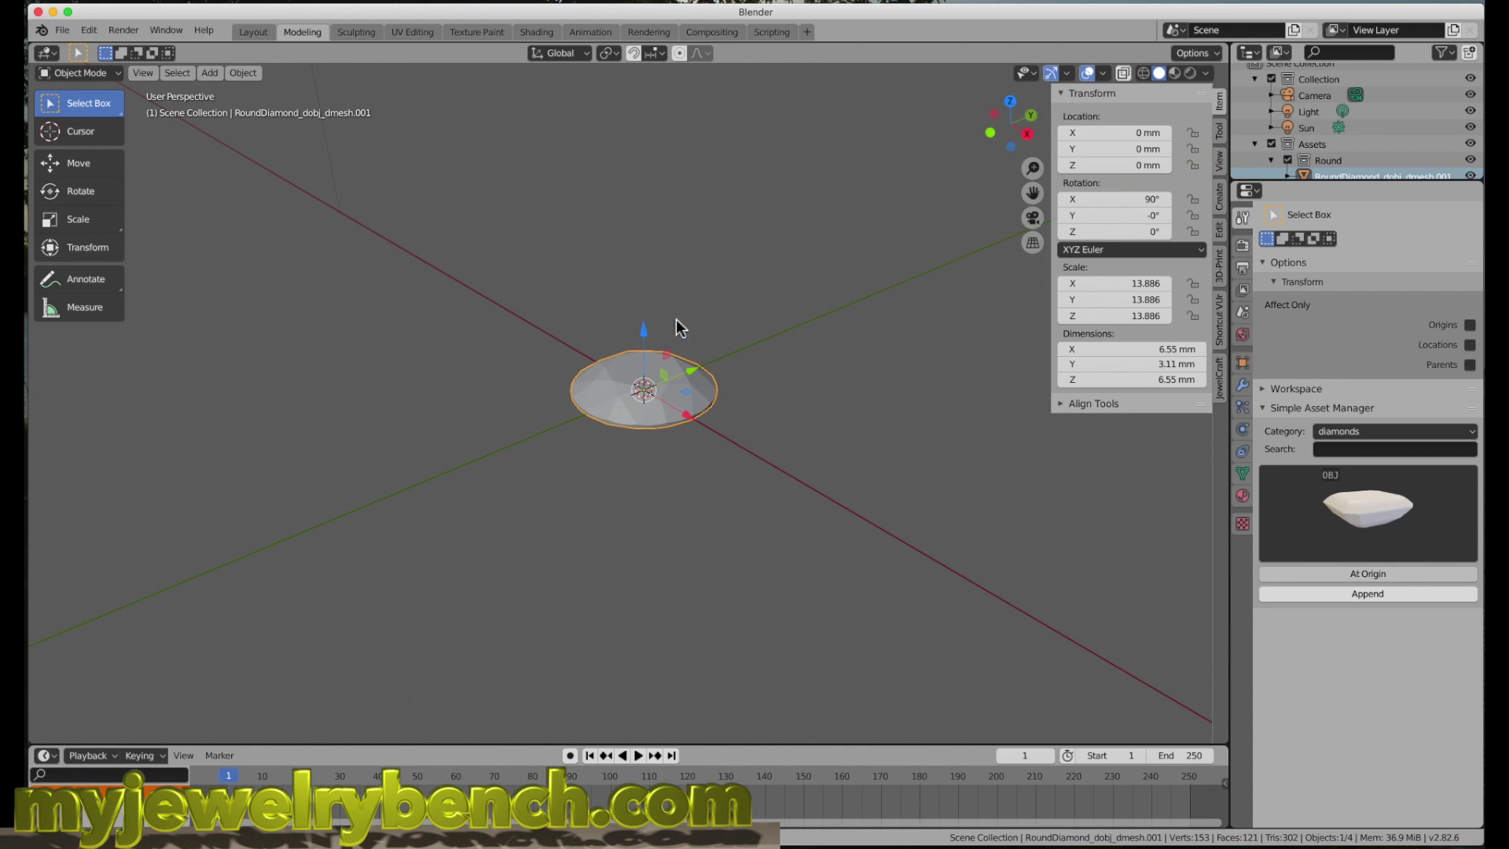
pyautogui.scroll(-4, 671, 374)
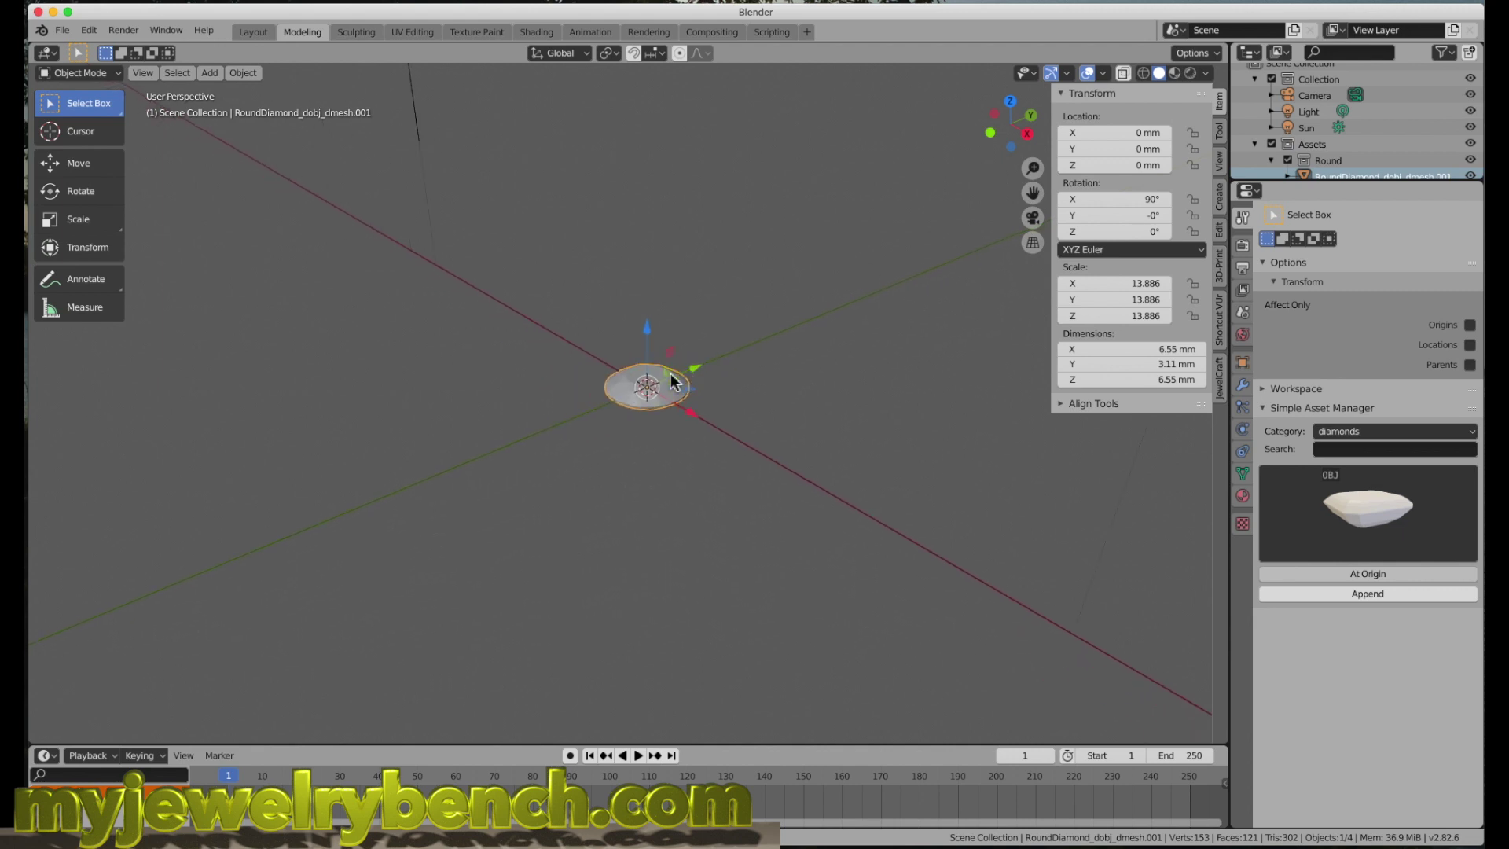
pyautogui.moveTo(596, 347); pyautogui.dragTo(604, 363, button='middle')
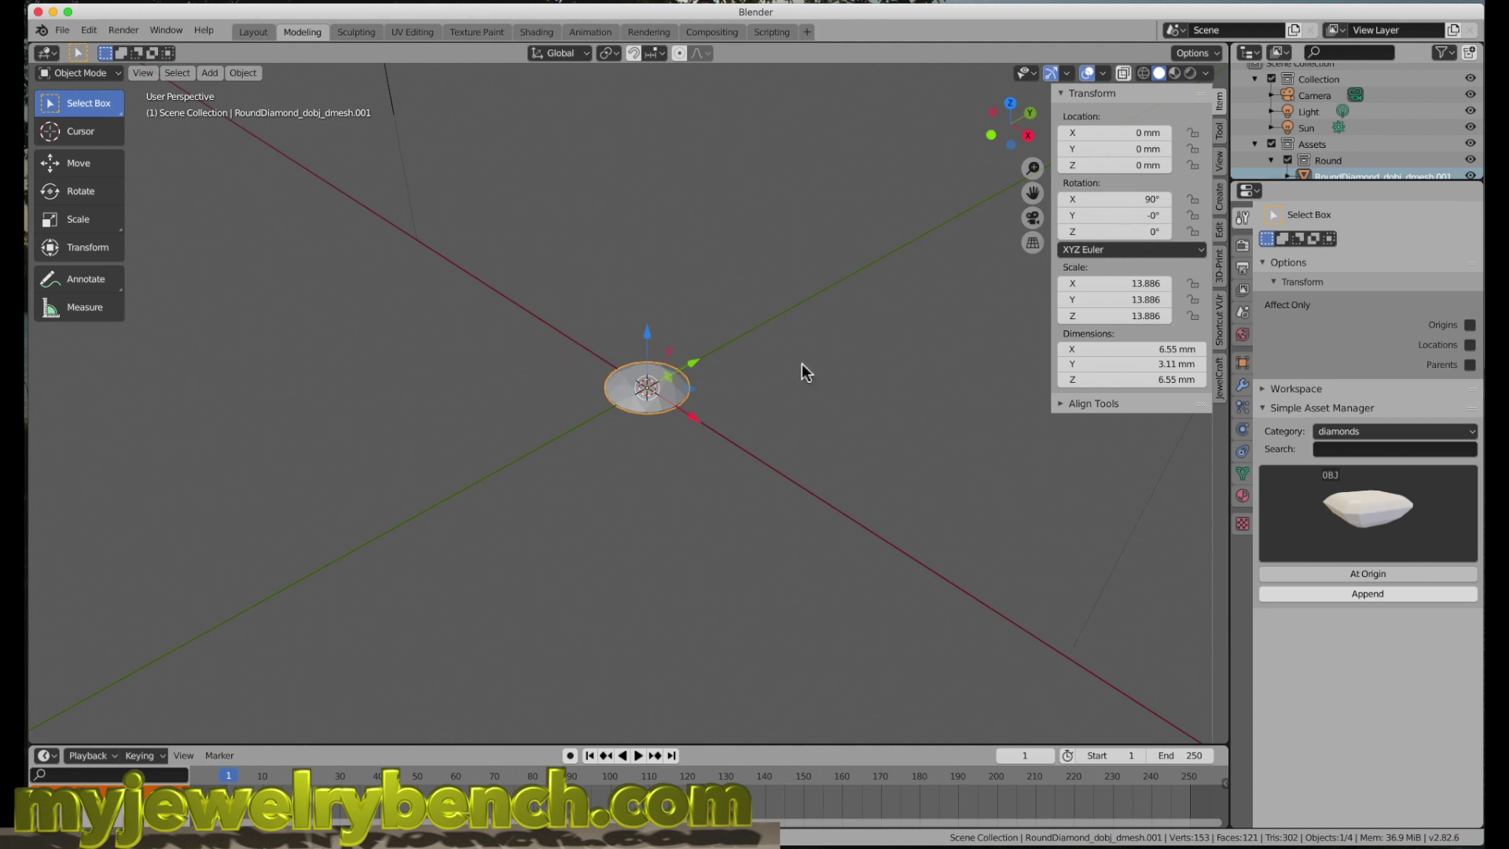
pyautogui.moveTo(624, 393); pyautogui.dragTo(693, 376, button='middle')
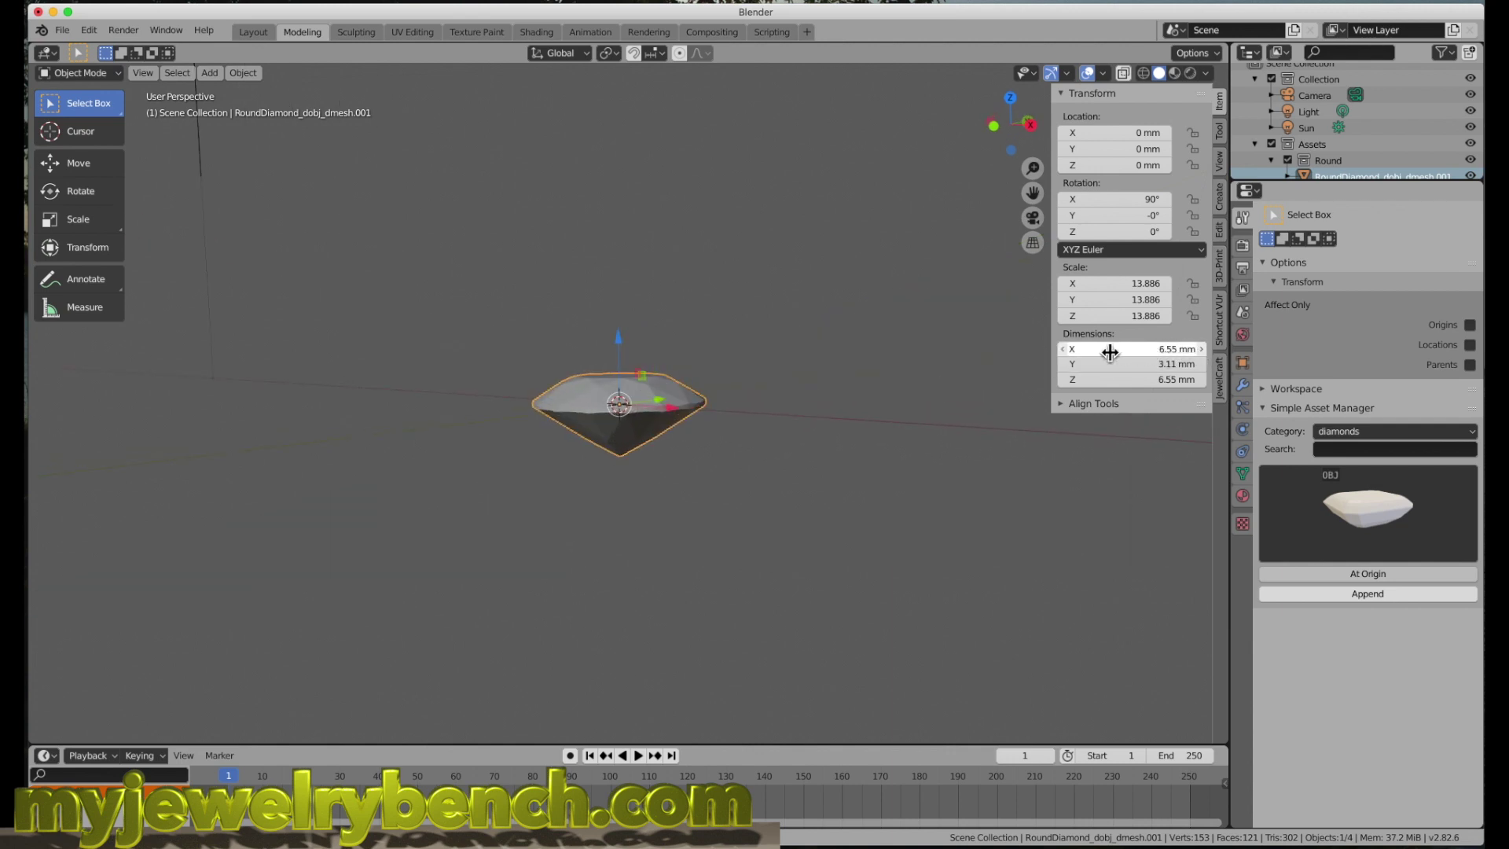
pyautogui.moveTo(756, 397); pyautogui.dragTo(648, 434, button='middle')
pyautogui.scroll(2, 572, 400)
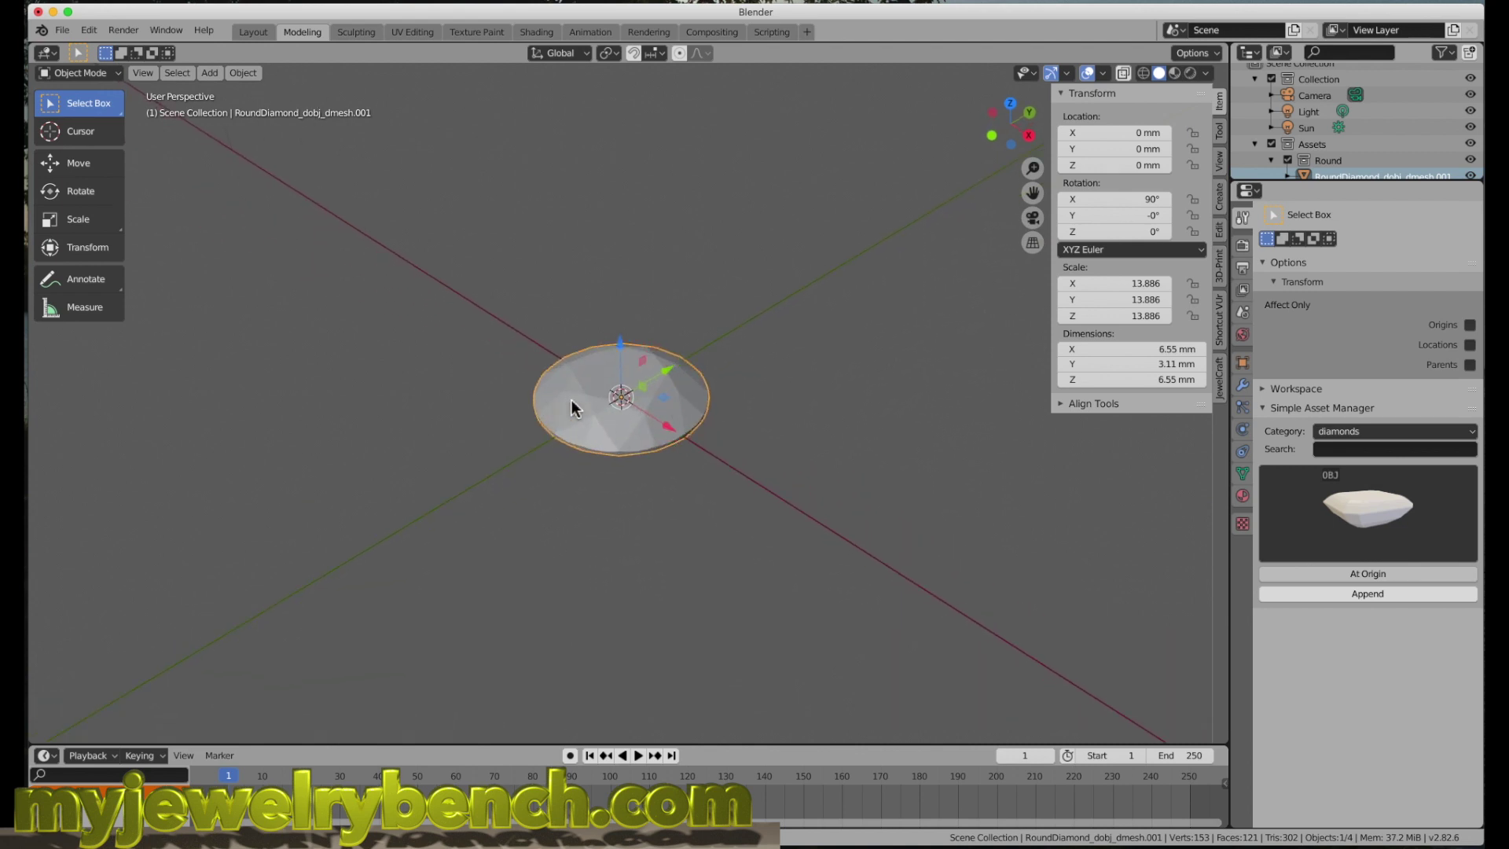
pyautogui.scroll(-6, 588, 404)
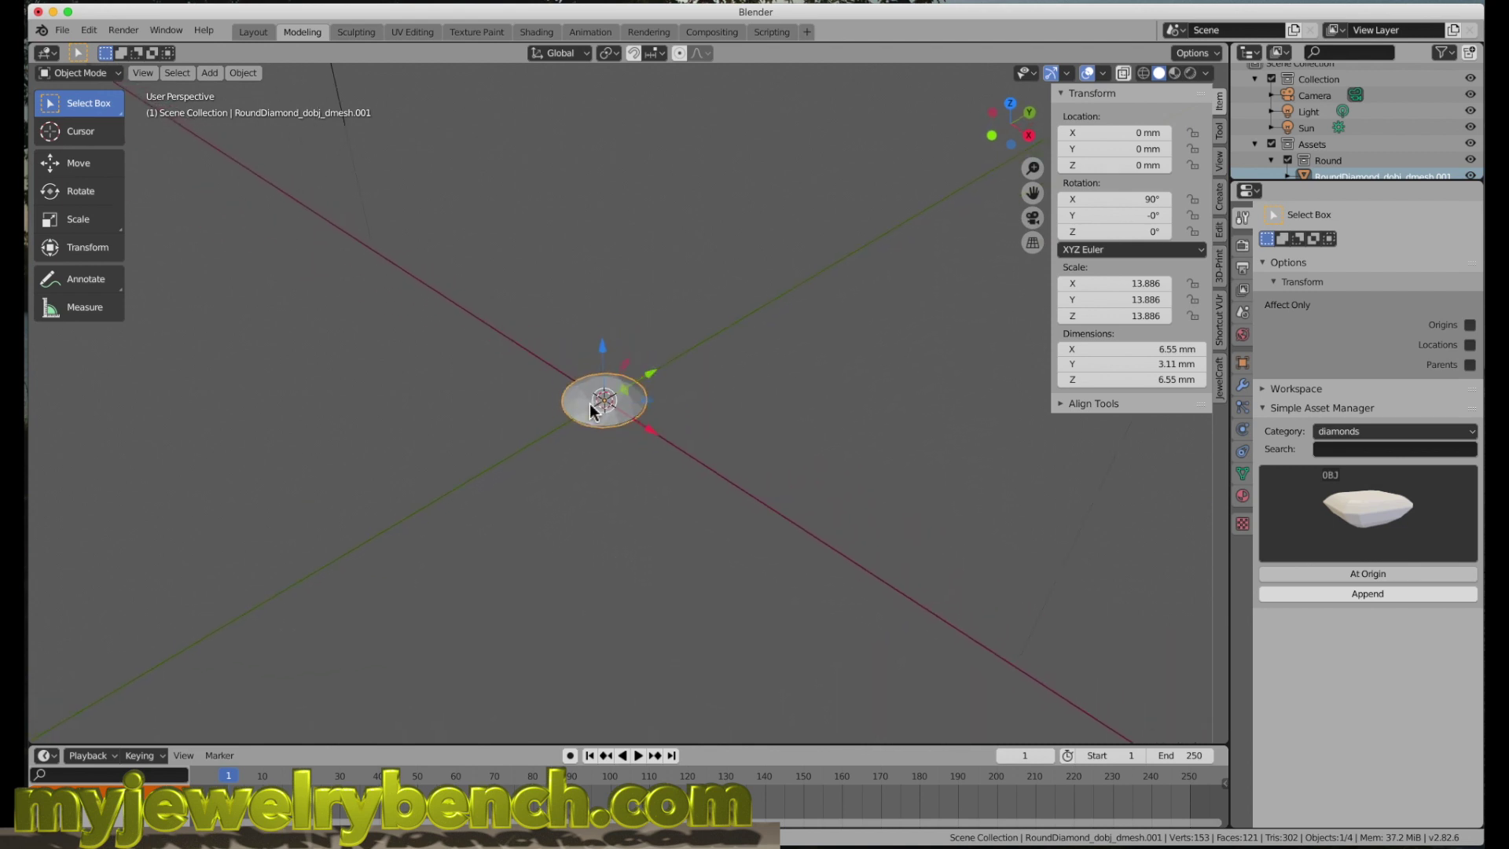
pyautogui.scroll(3, 590, 403)
pyautogui.scroll(-4, 590, 404)
pyautogui.scroll(-4, 590, 404)
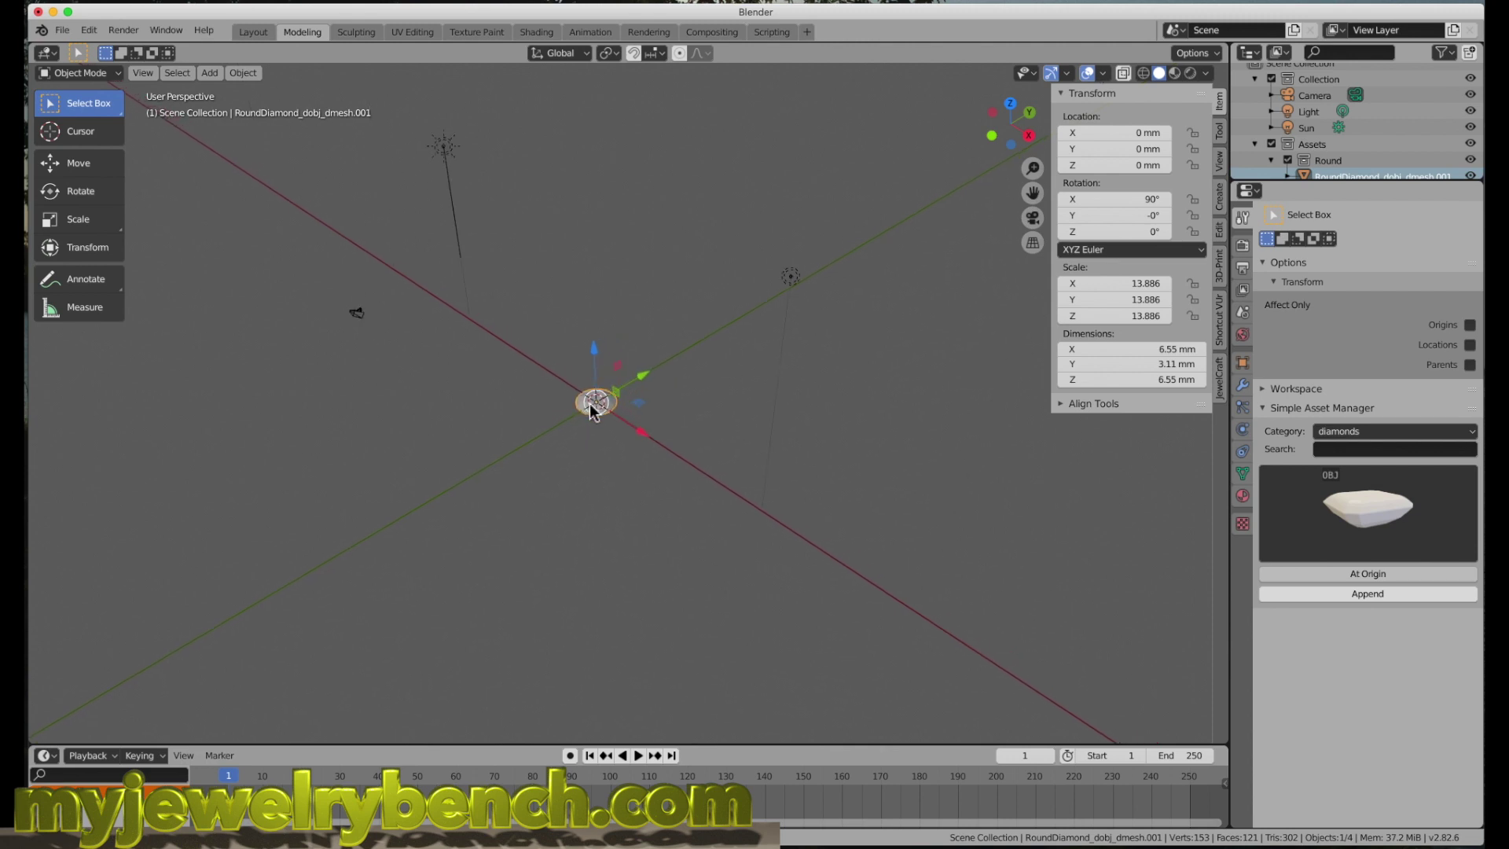
pyautogui.moveTo(614, 420)
pyautogui.mouseDown(button='middle')
pyautogui.moveTo(617, 392)
pyautogui.moveTo(601, 422)
pyautogui.moveTo(660, 379)
pyautogui.moveTo(614, 421)
pyautogui.mouseUp(button='middle')
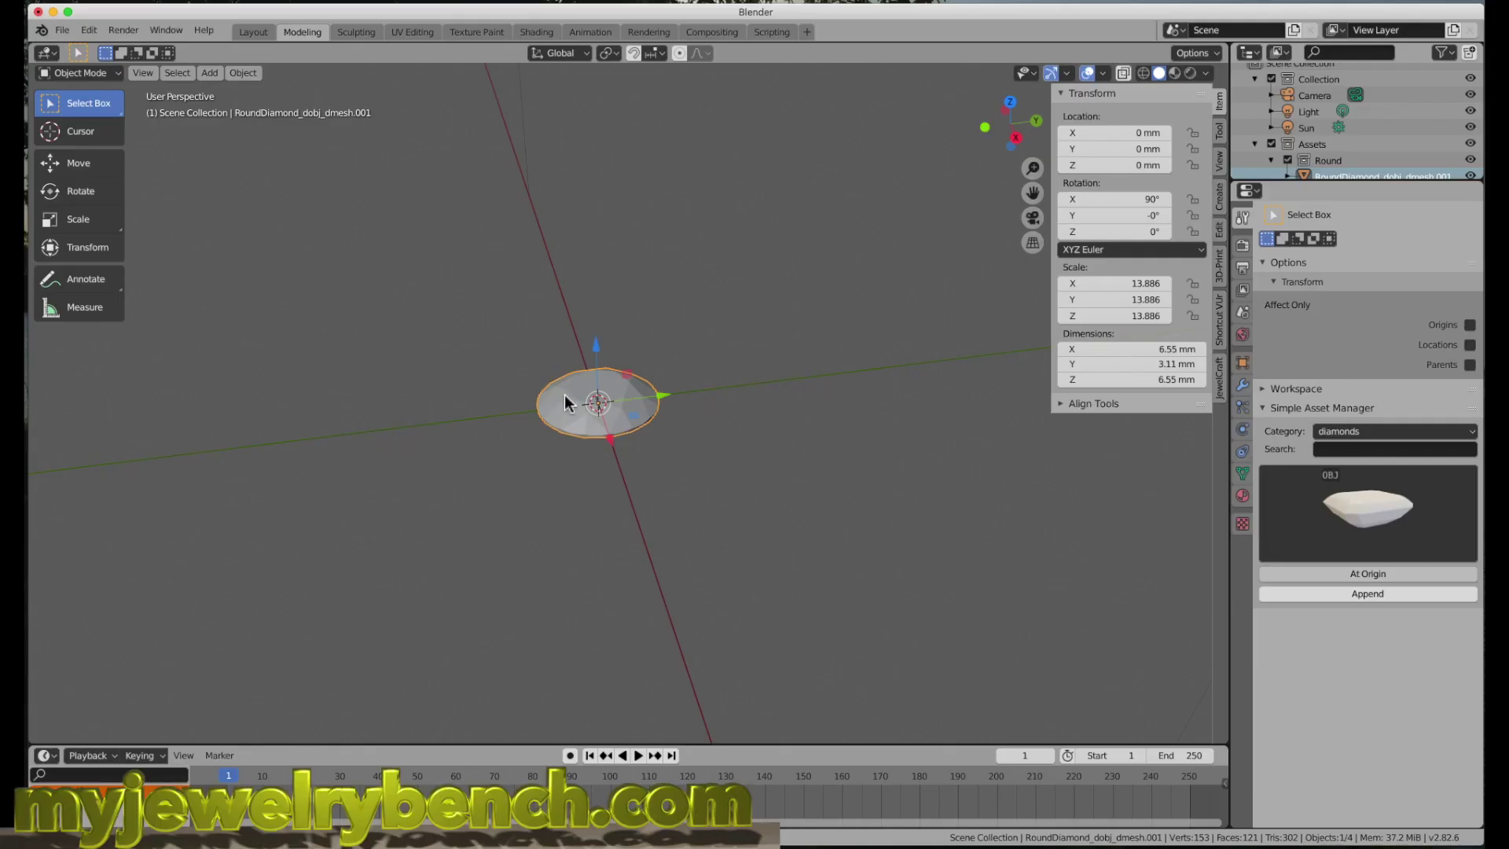
pyautogui.moveTo(589, 401); pyautogui.dragTo(643, 445, button='middle')
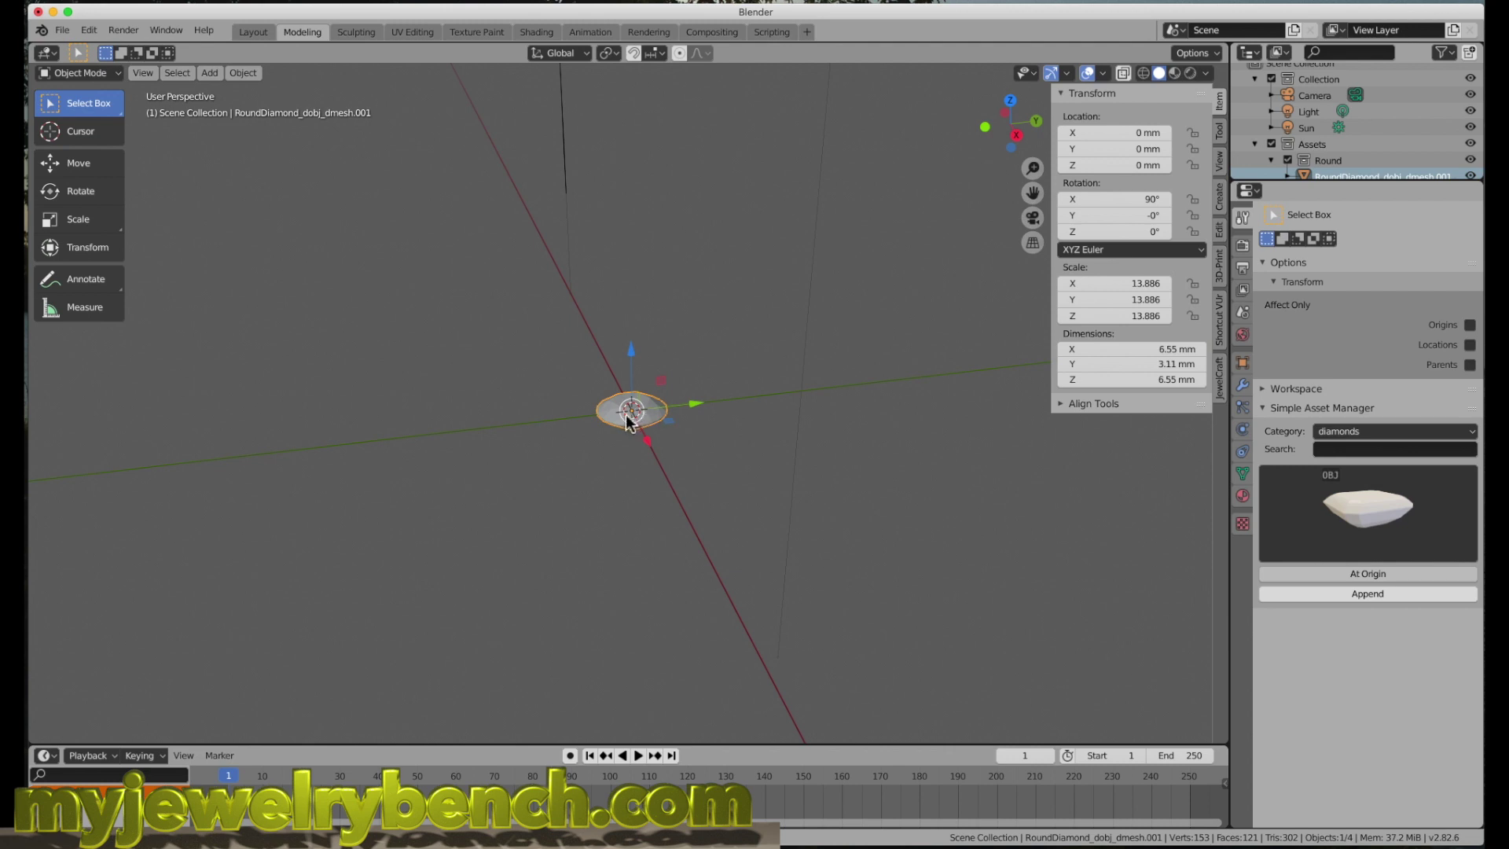
pyautogui.moveTo(731, 425); pyautogui.dragTo(741, 436, button='middle')
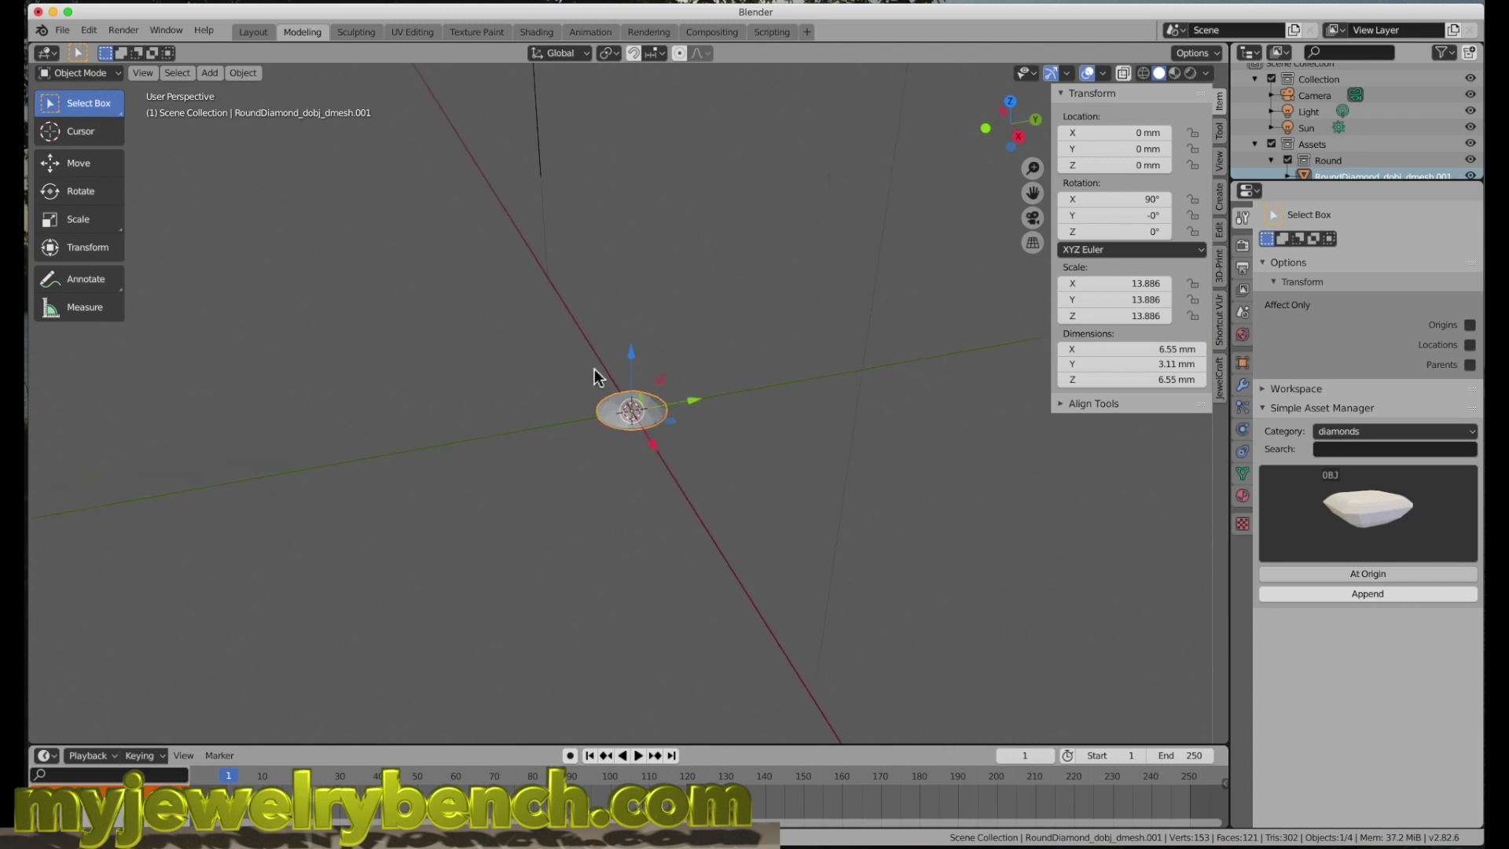
pyautogui.moveTo(597, 370); pyautogui.dragTo(586, 380, button='middle')
pyautogui.moveTo(659, 427); pyautogui.dragTo(648, 392, button='middle')
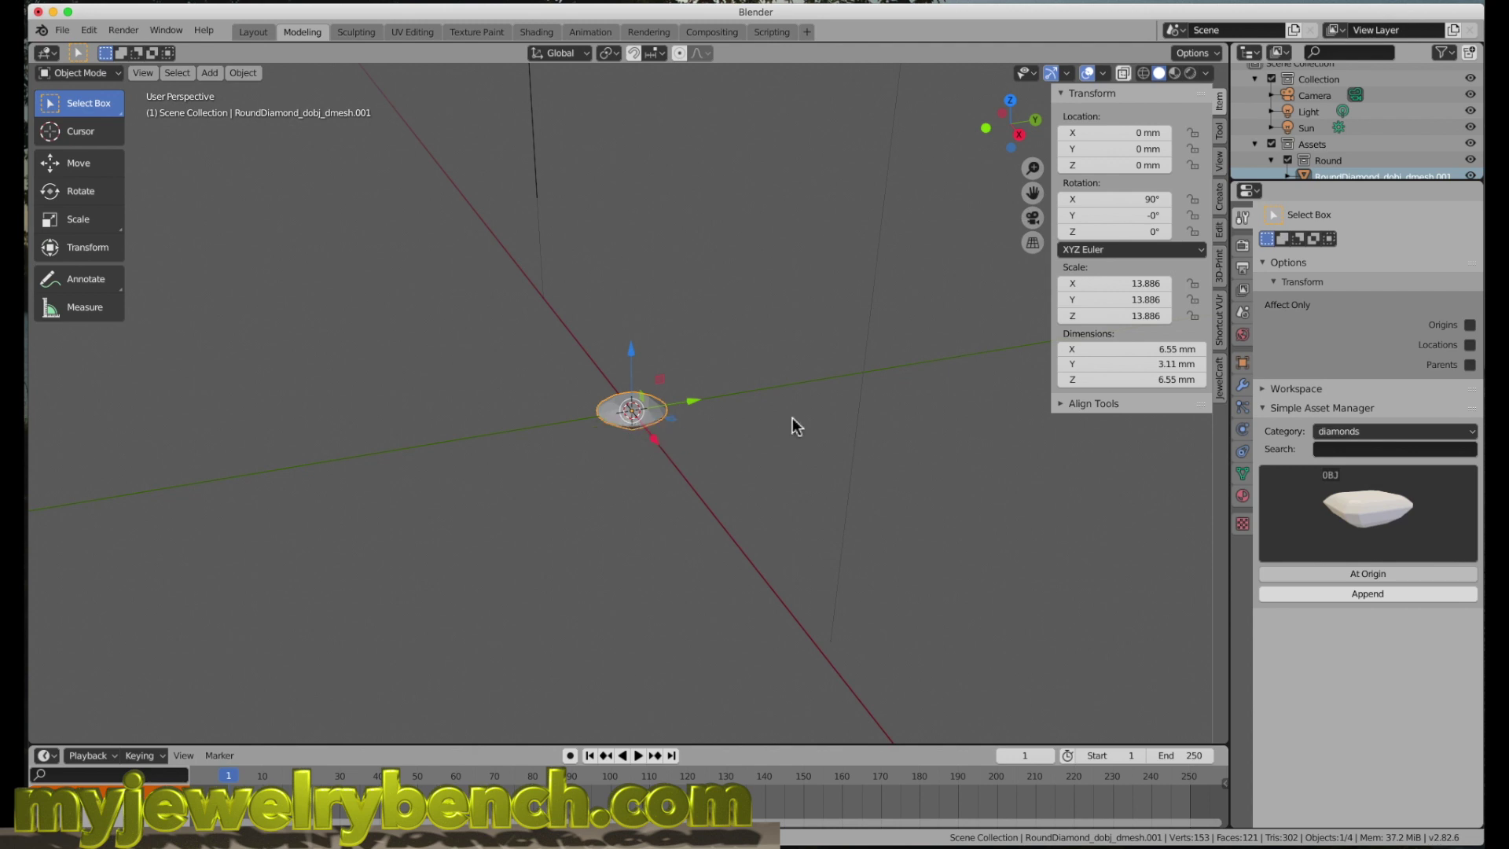
# Step: Expand the Scene tab's Units, showing Metric, unit scale 0.001 and Millimeters length
pyautogui.scroll(4, 638, 425)
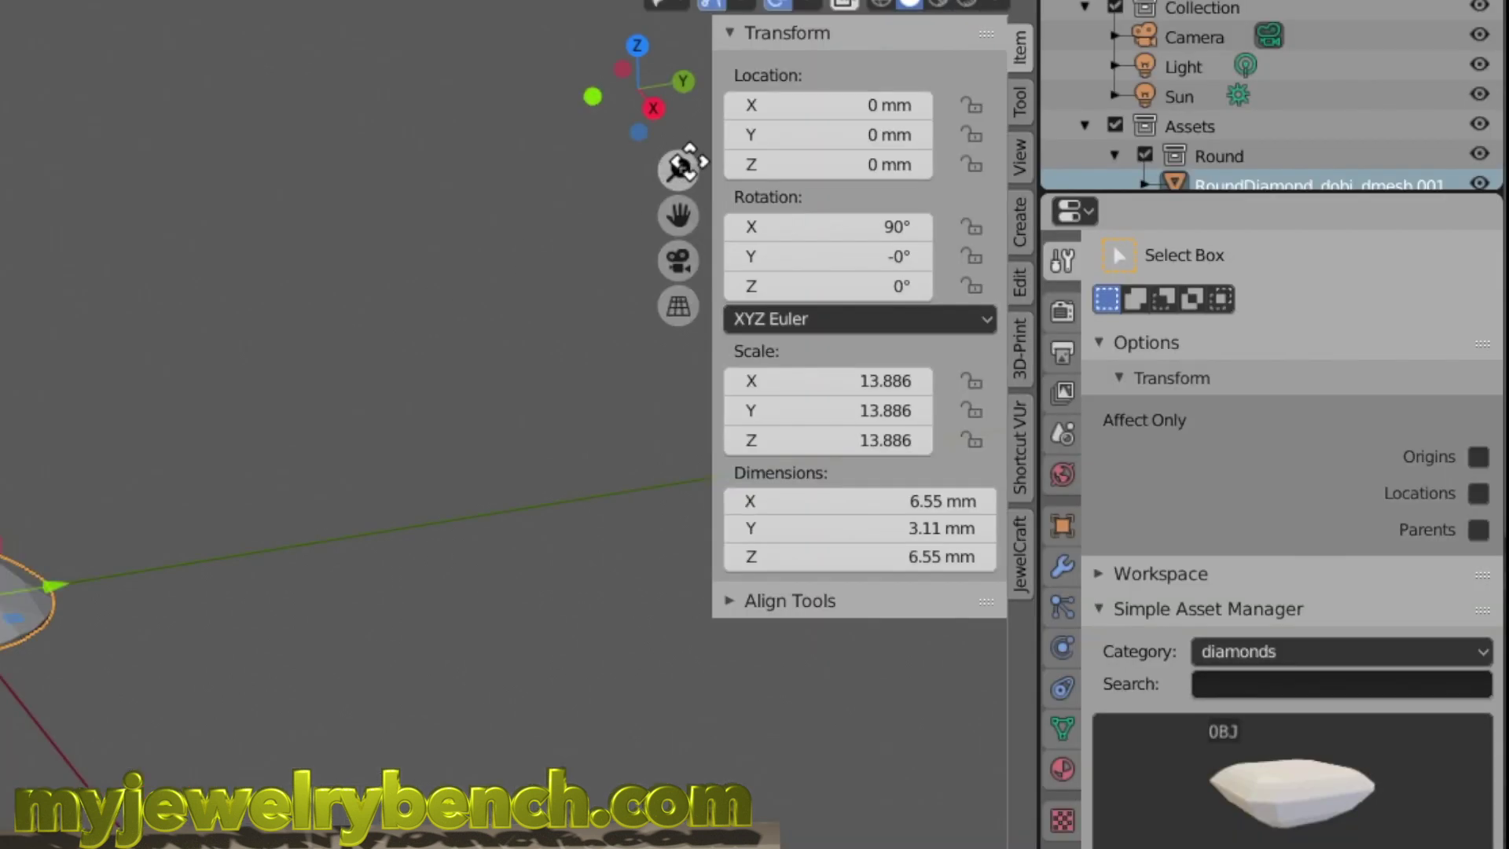
pyautogui.click(1063, 393)
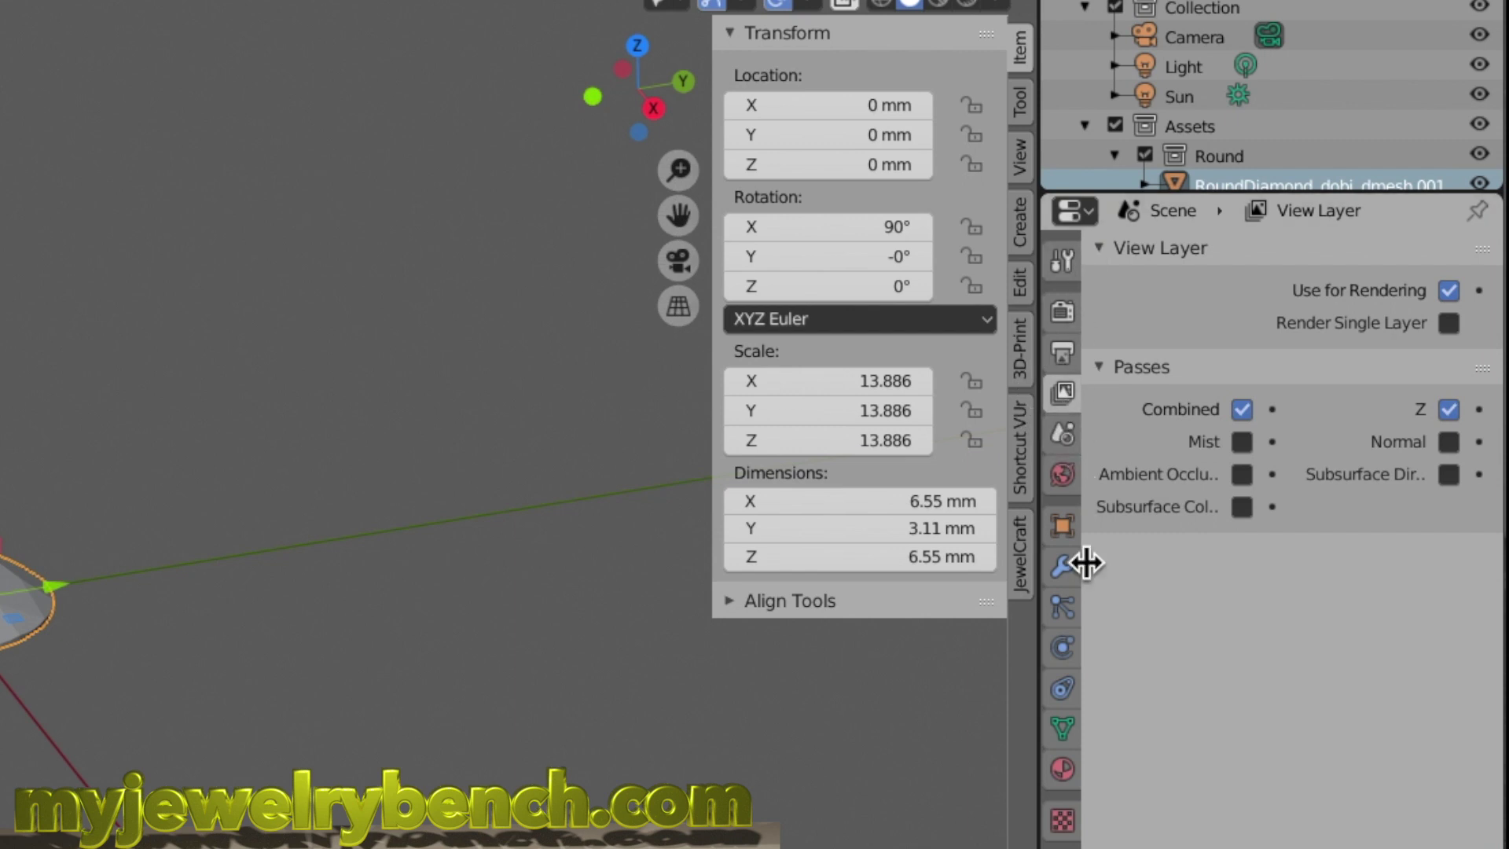
pyautogui.click(1062, 261)
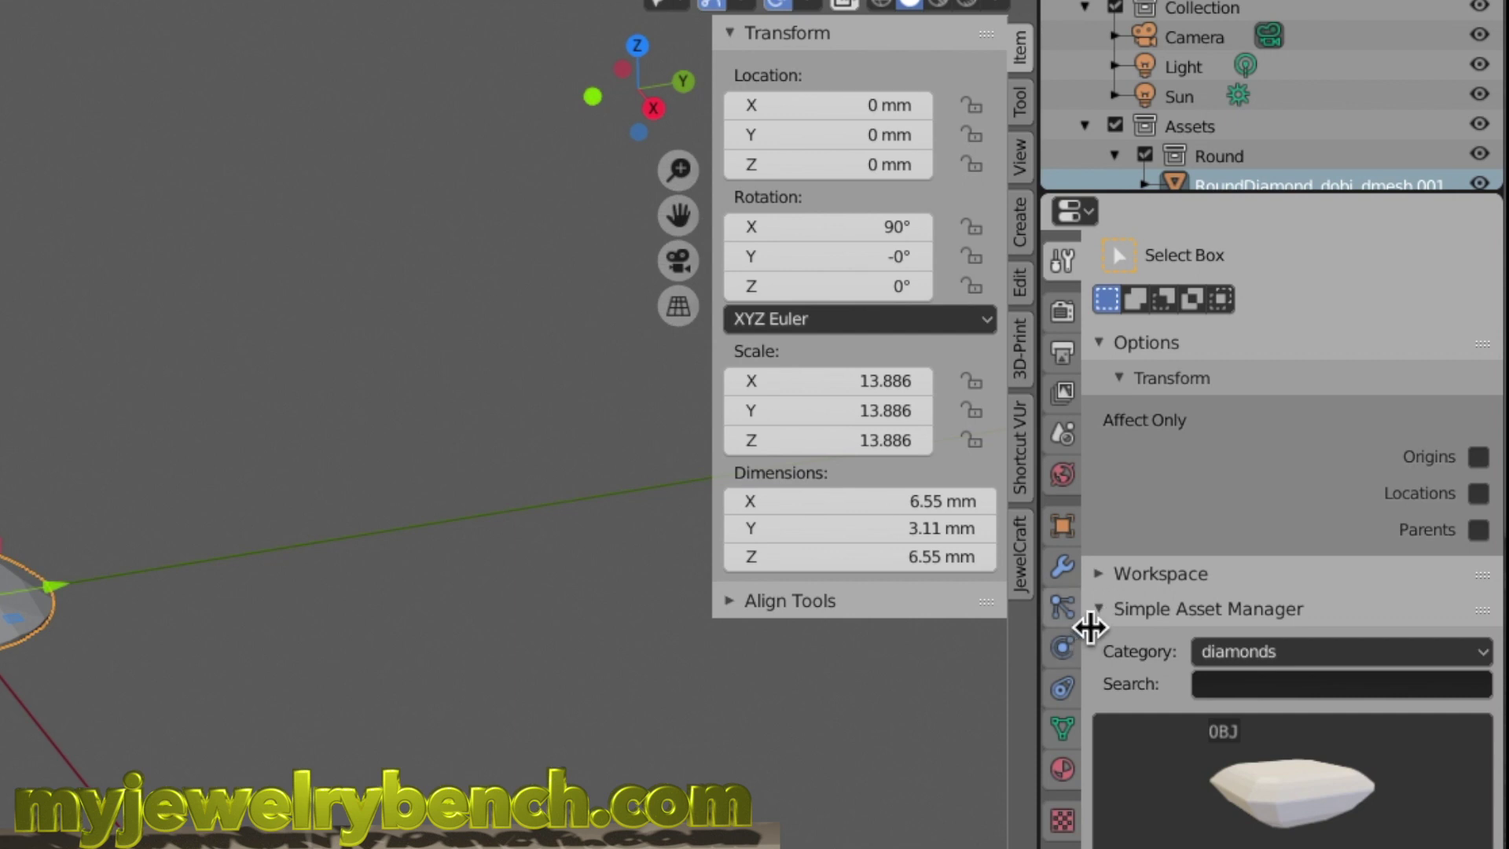
pyautogui.click(1058, 393)
pyautogui.click(1066, 434)
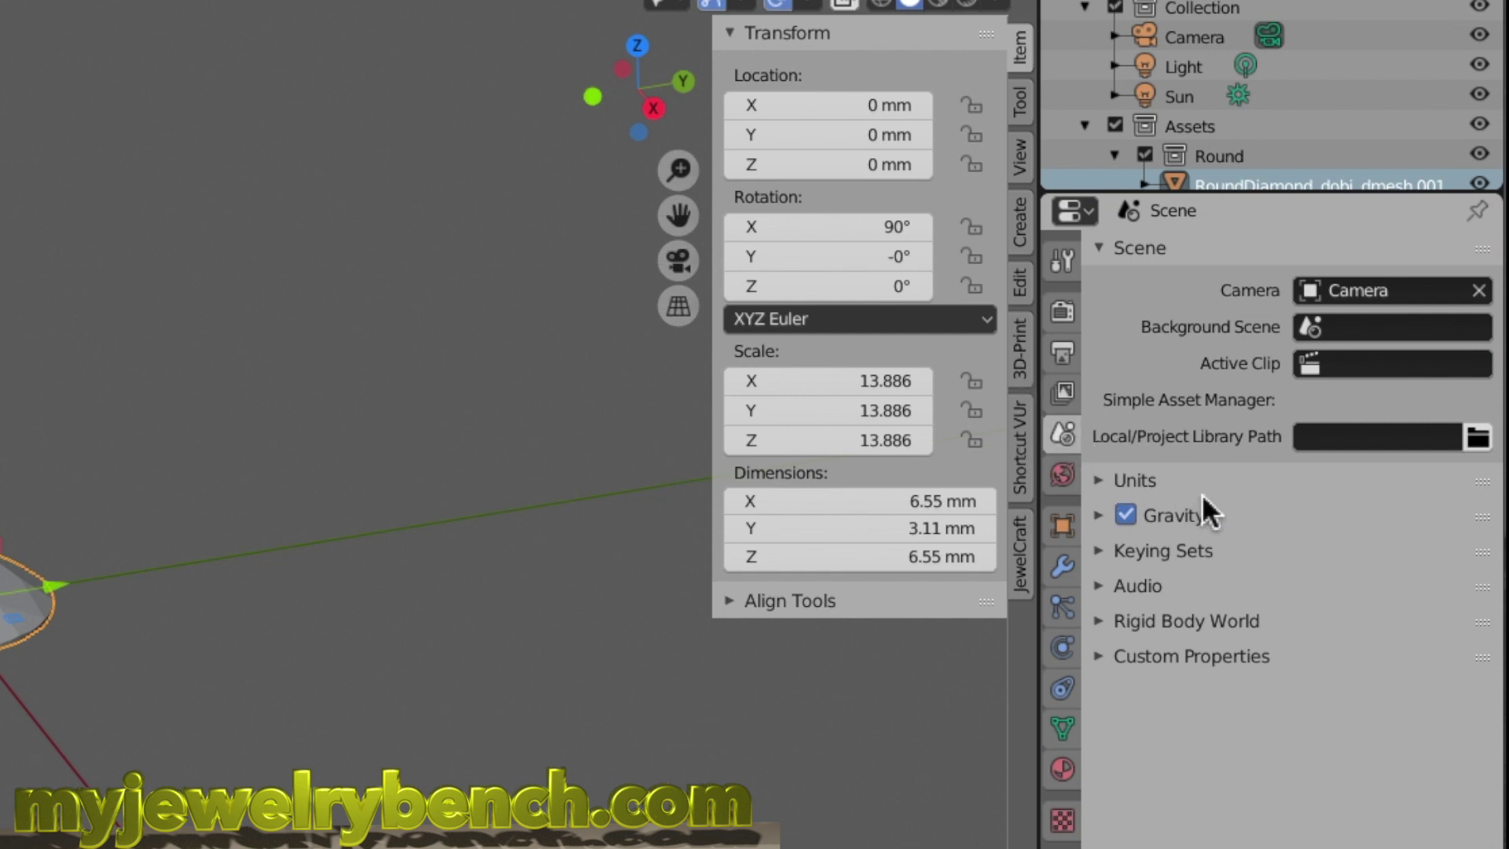
pyautogui.click(1099, 480)
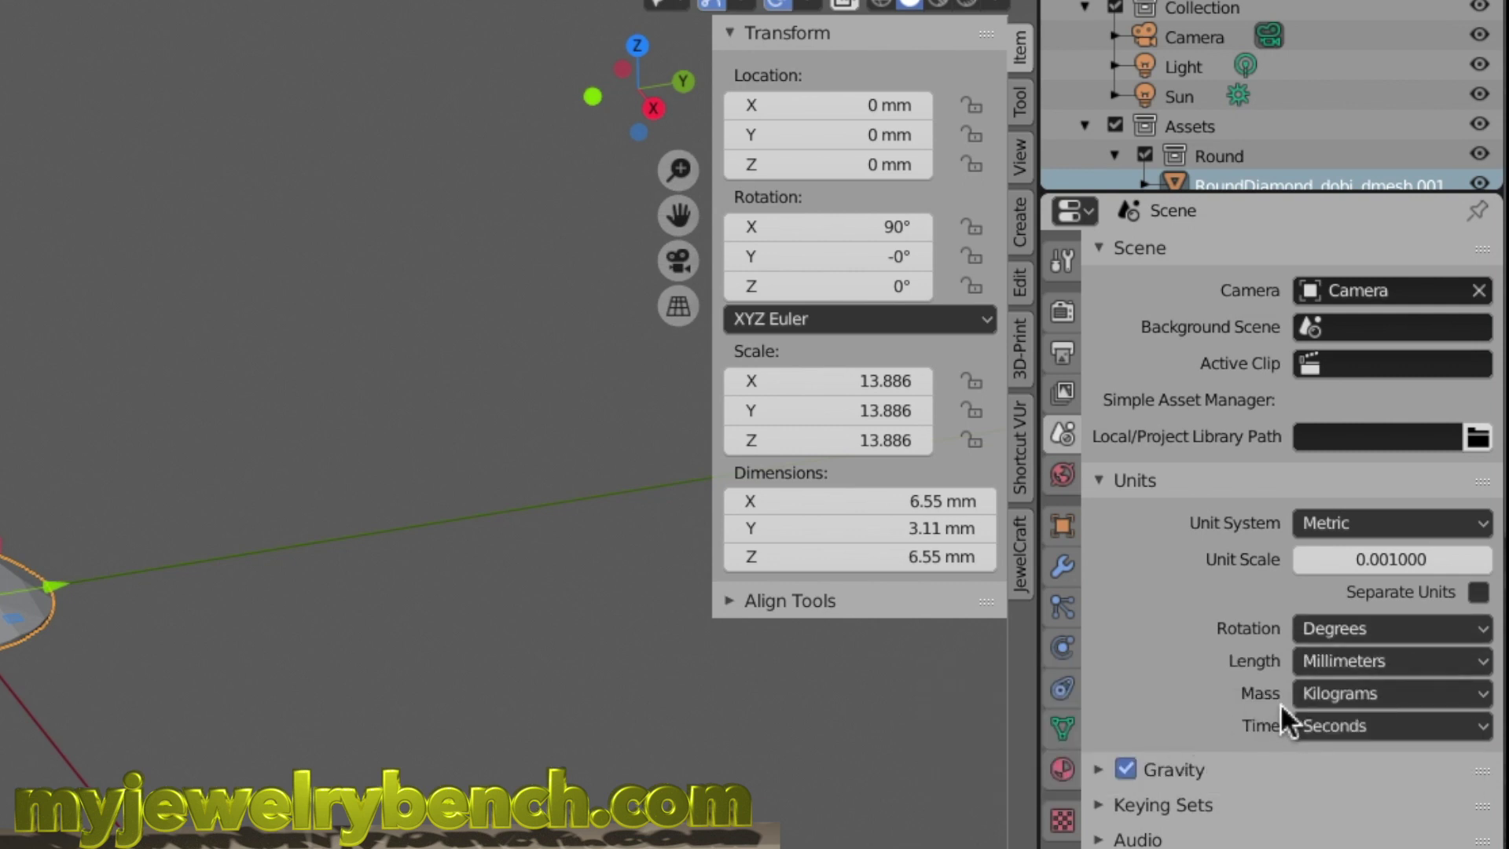
pyautogui.click(1430, 694)
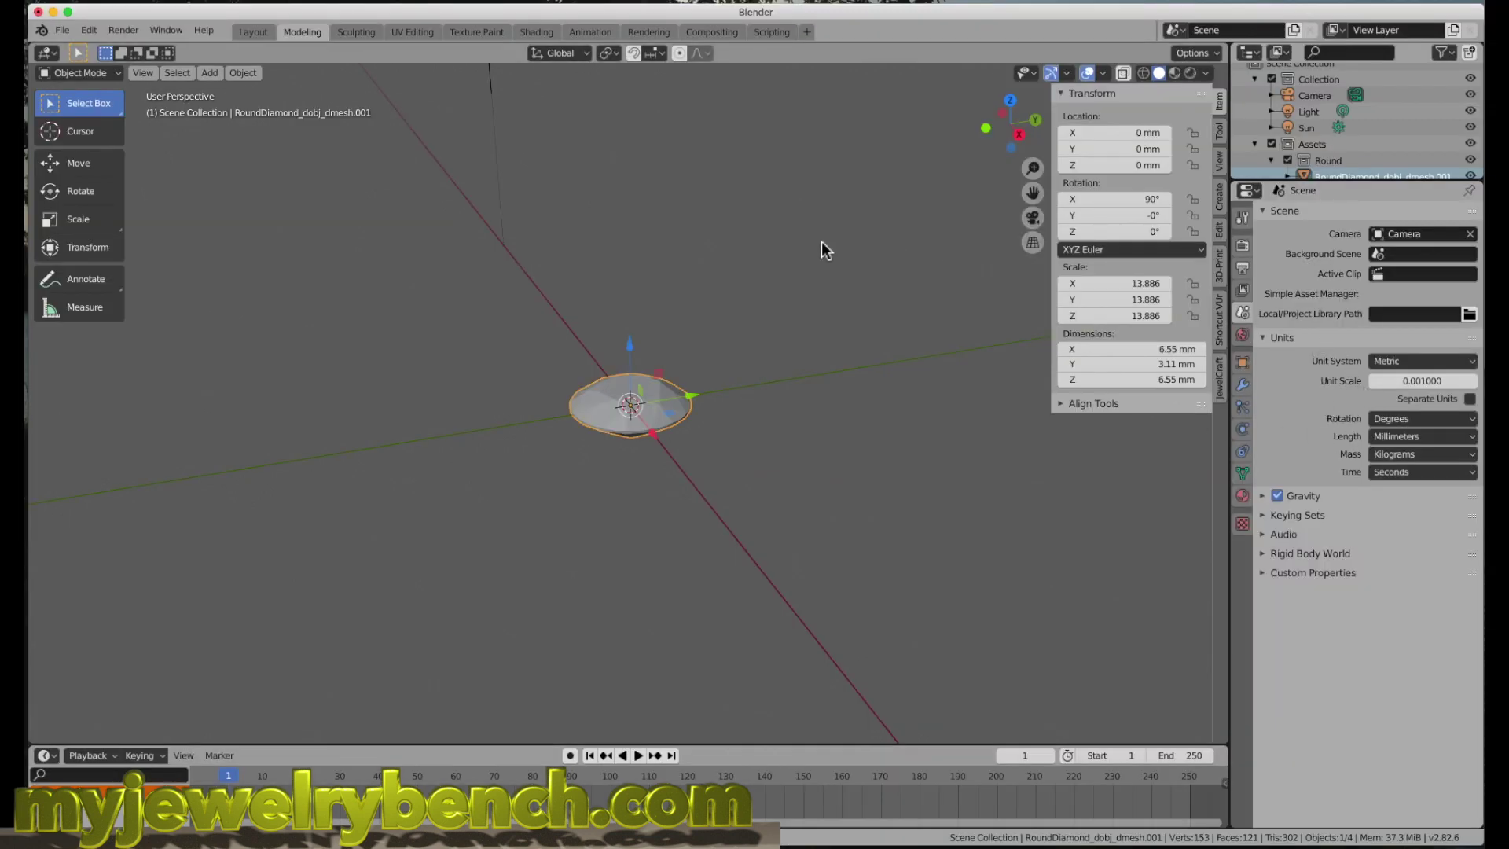
# Step: Save the metric millimetre setup as the default startup file via File > Defaults
pyautogui.click(63, 30)
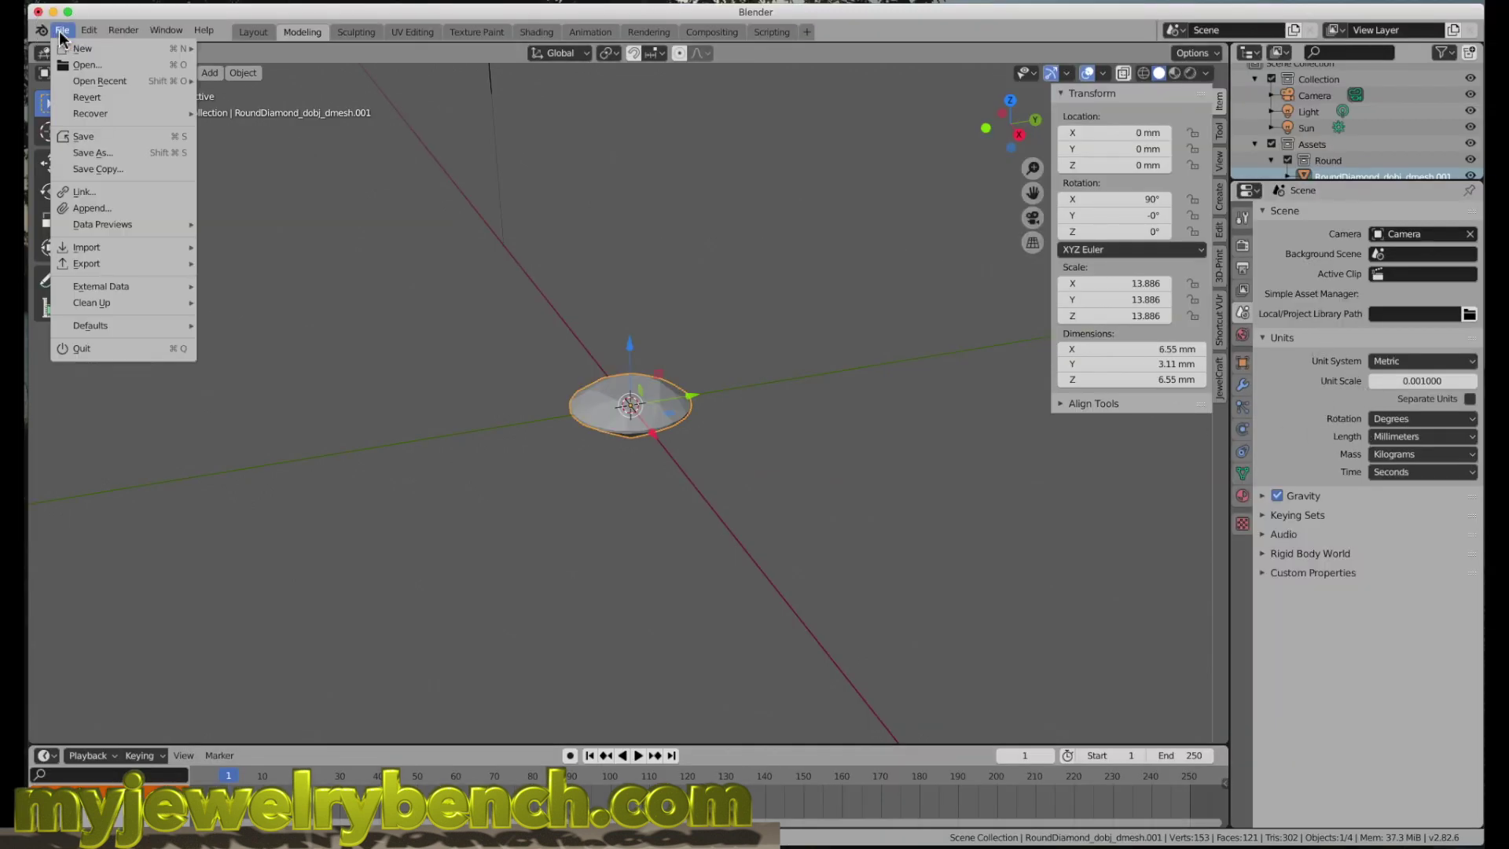
pyautogui.moveTo(95, 327)
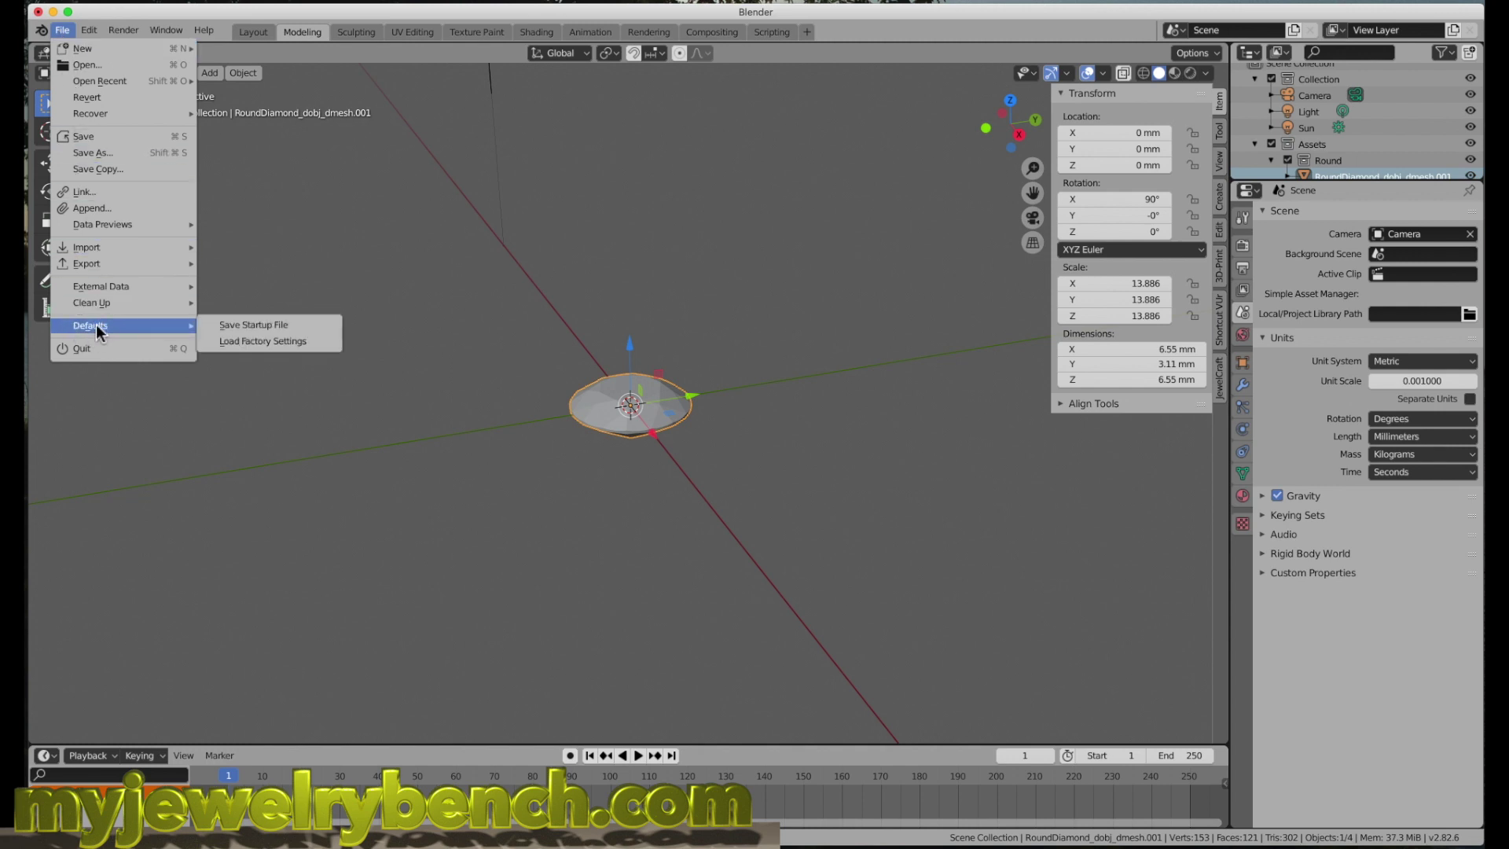
pyautogui.click(285, 327)
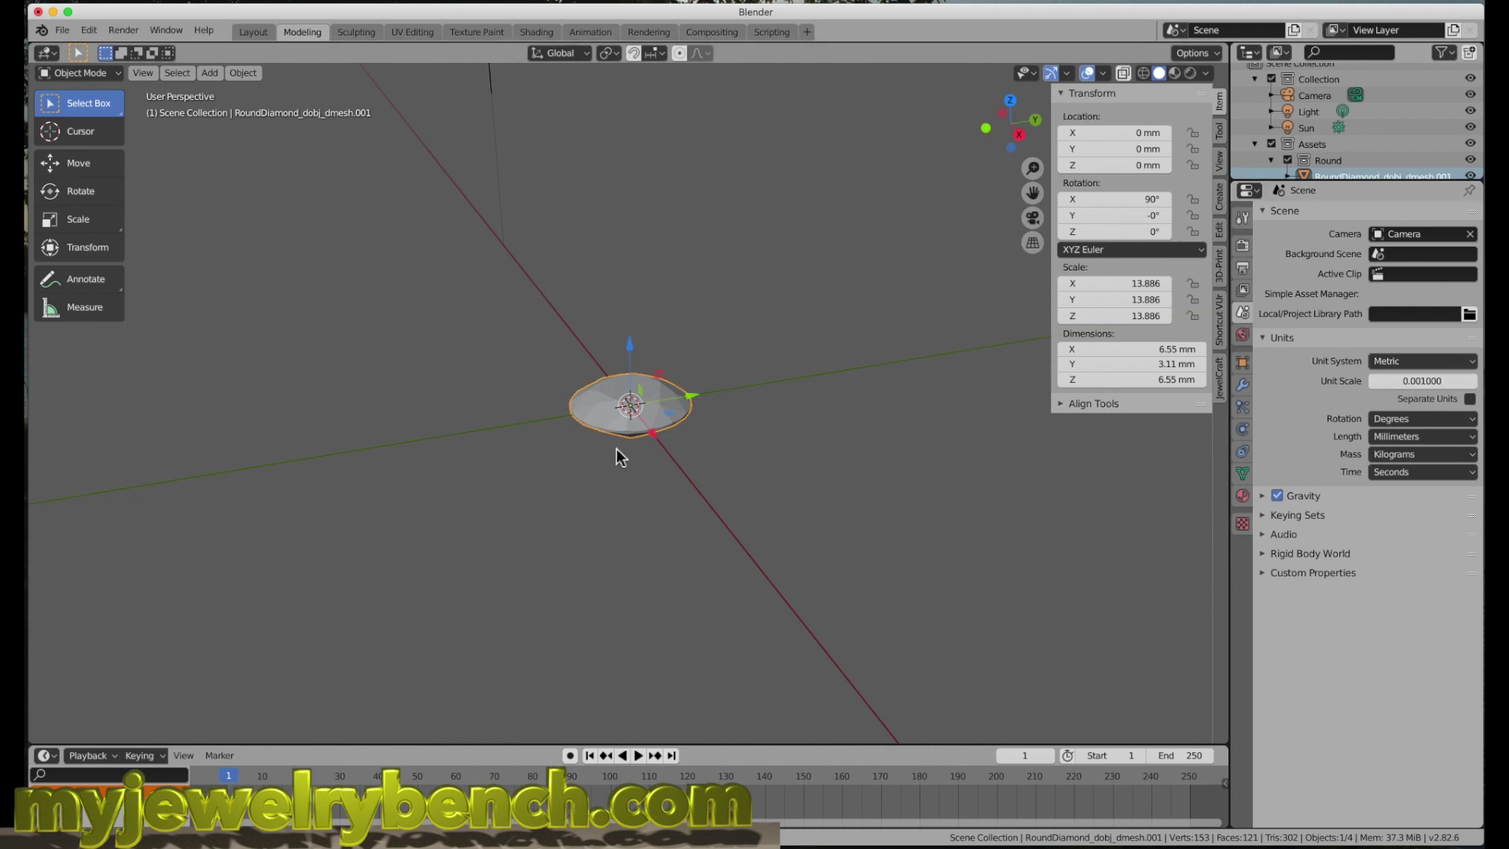
# Step: In the sidebar View tab, use clip start 0.1 mm, end 20000 mm, Lock Camera to View
pyautogui.scroll(8, 619, 451)
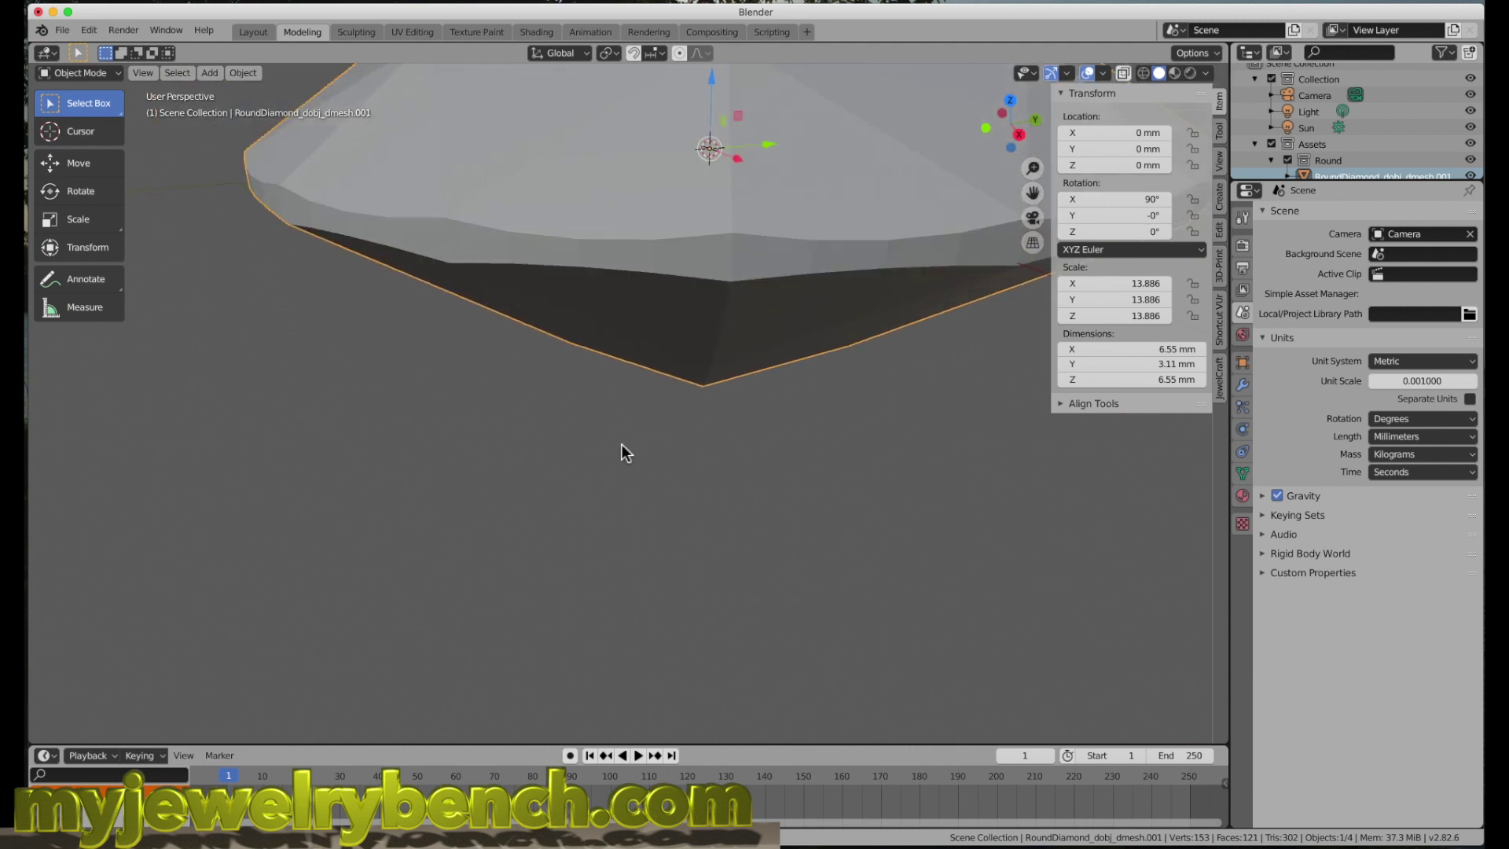
pyautogui.scroll(-4, 622, 446)
pyautogui.scroll(-6, 624, 448)
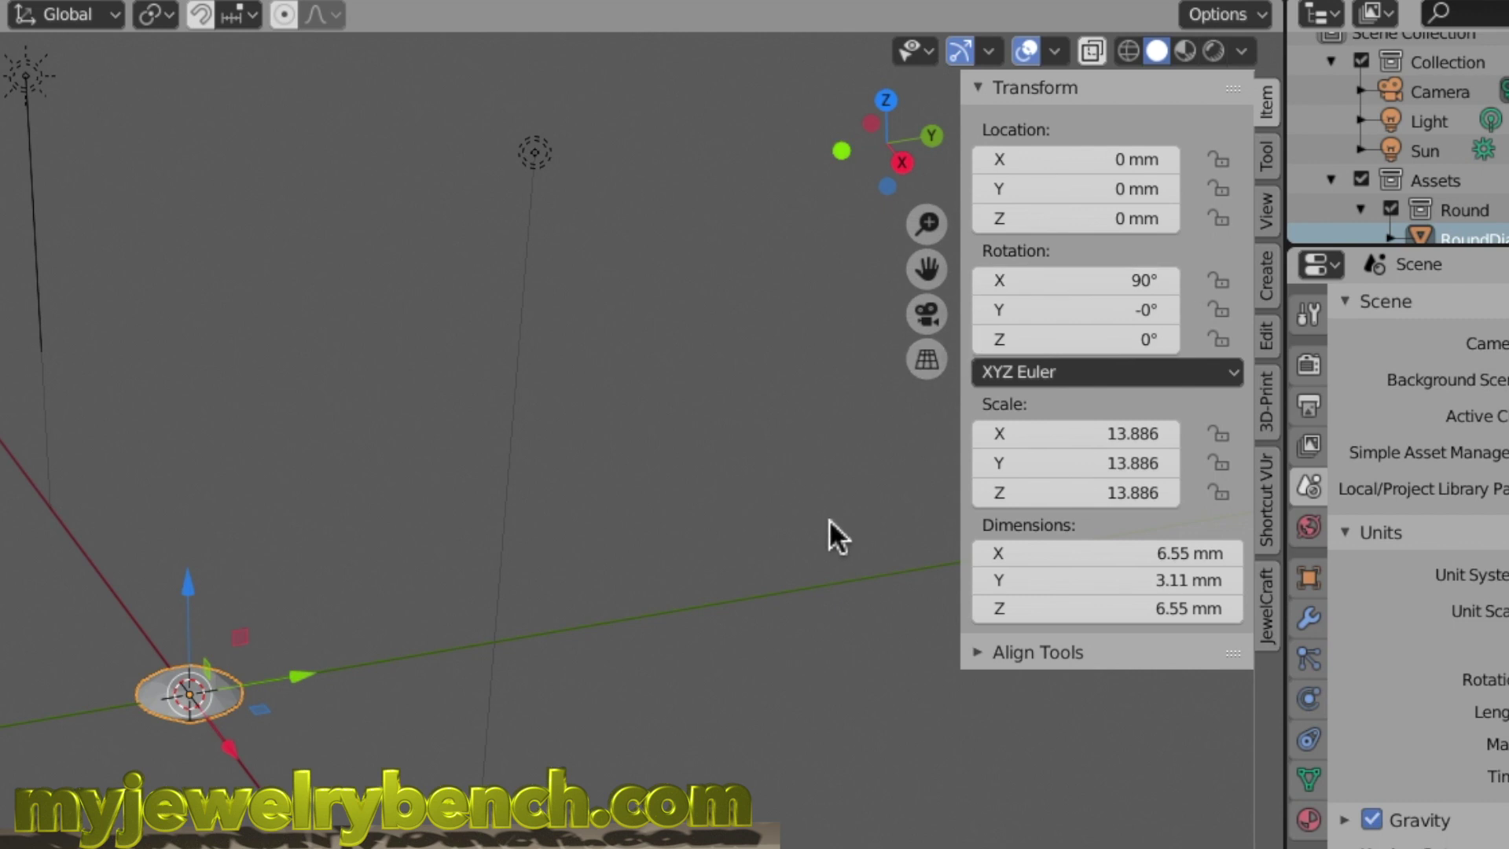
pyautogui.press('n')
pyautogui.press('n')
pyautogui.click(1266, 211)
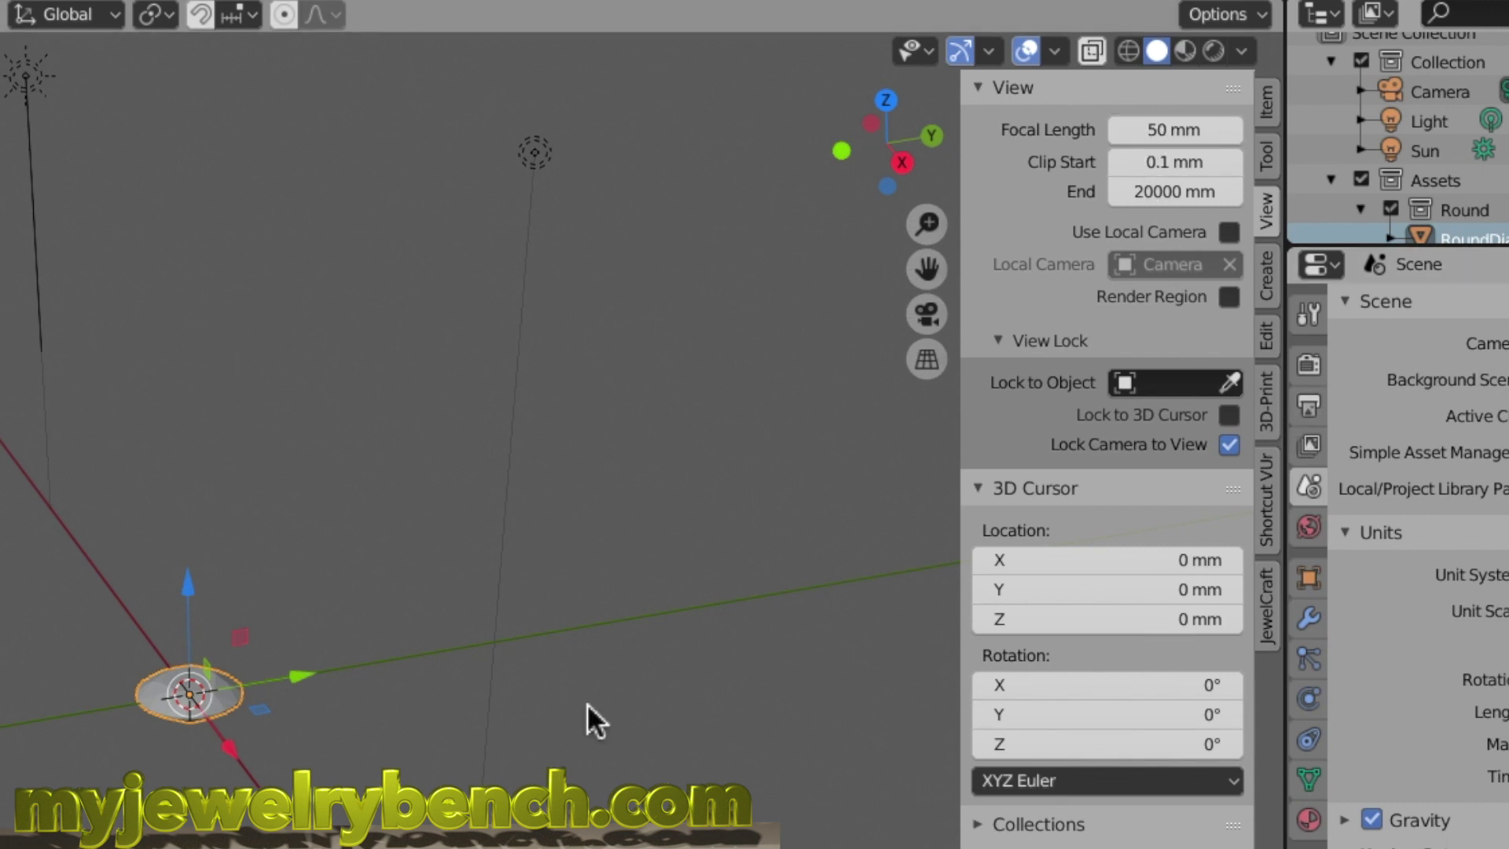
pyautogui.scroll(4, 229, 728)
# Step: Resave the startup file to include the 0.1–20000 mm clipping and camera lock
pyautogui.scroll(-4, 327, 707)
pyautogui.scroll(4, 365, 715)
pyautogui.scroll(2, 212, 708)
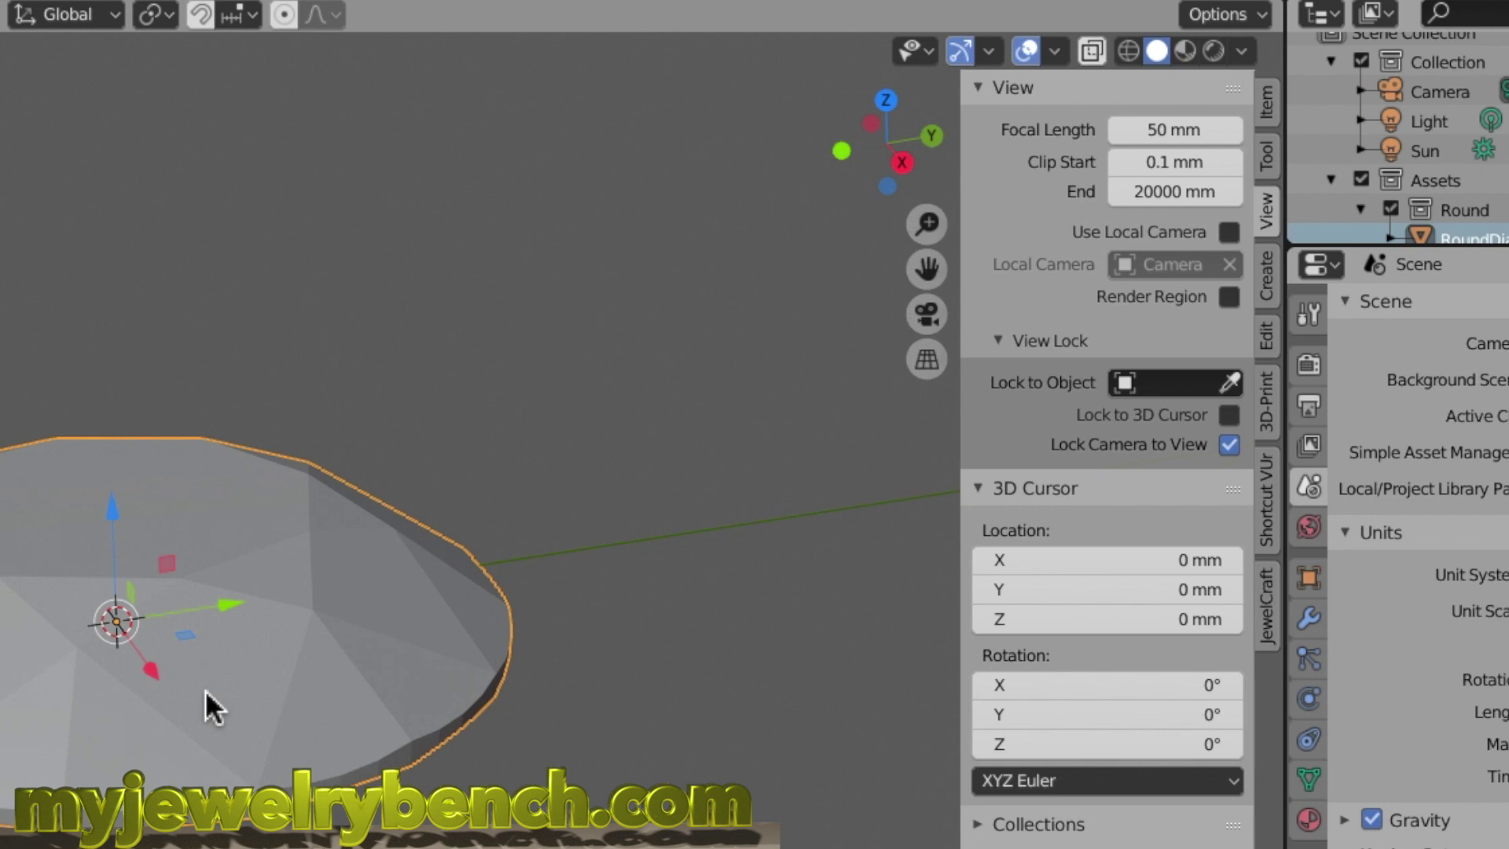
pyautogui.scroll(-5, 206, 690)
pyautogui.scroll(-1, 206, 690)
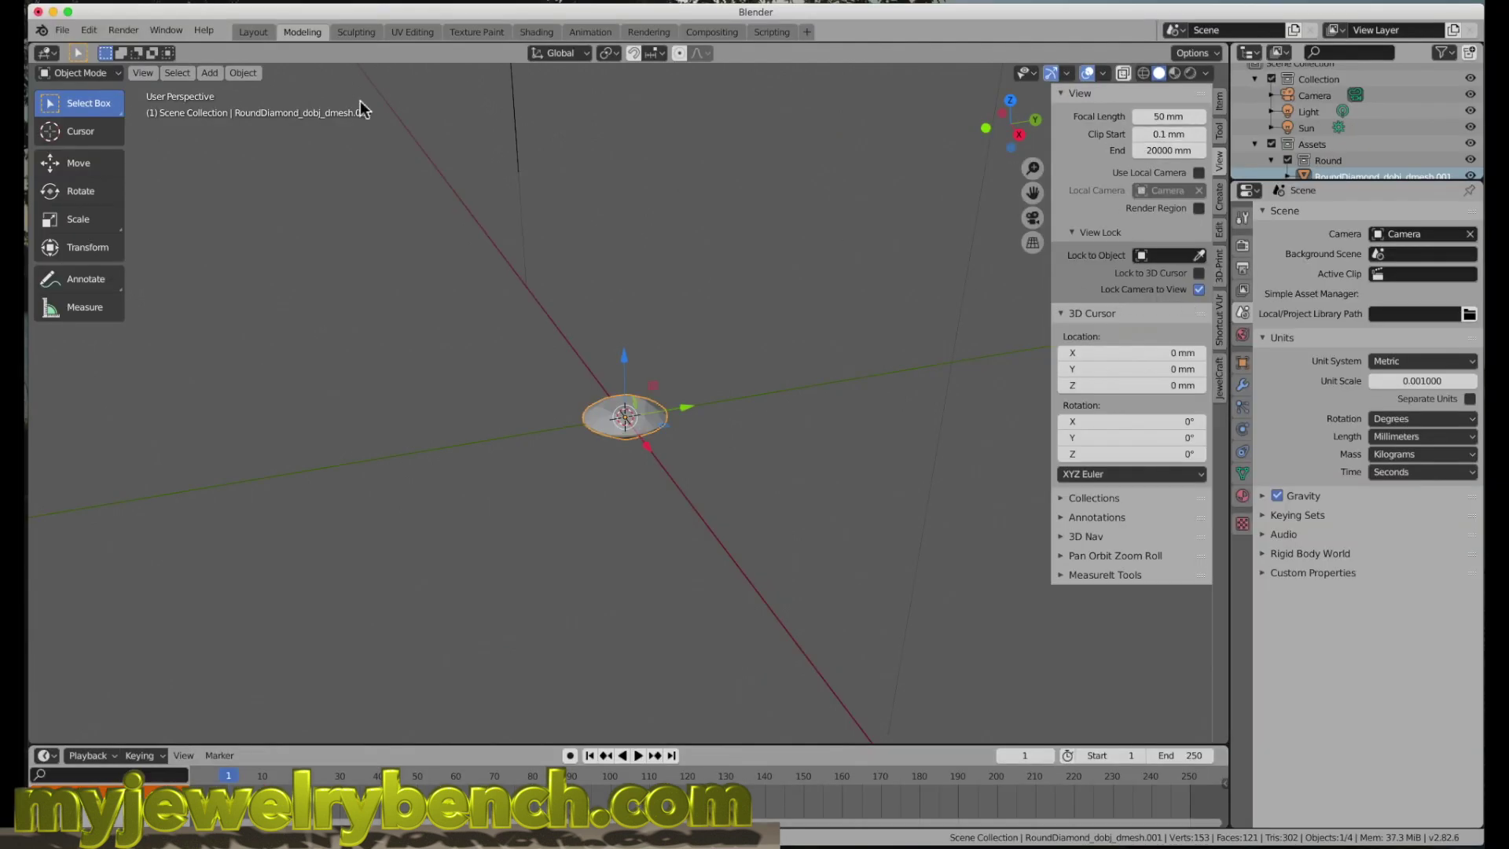
pyautogui.click(70, 29)
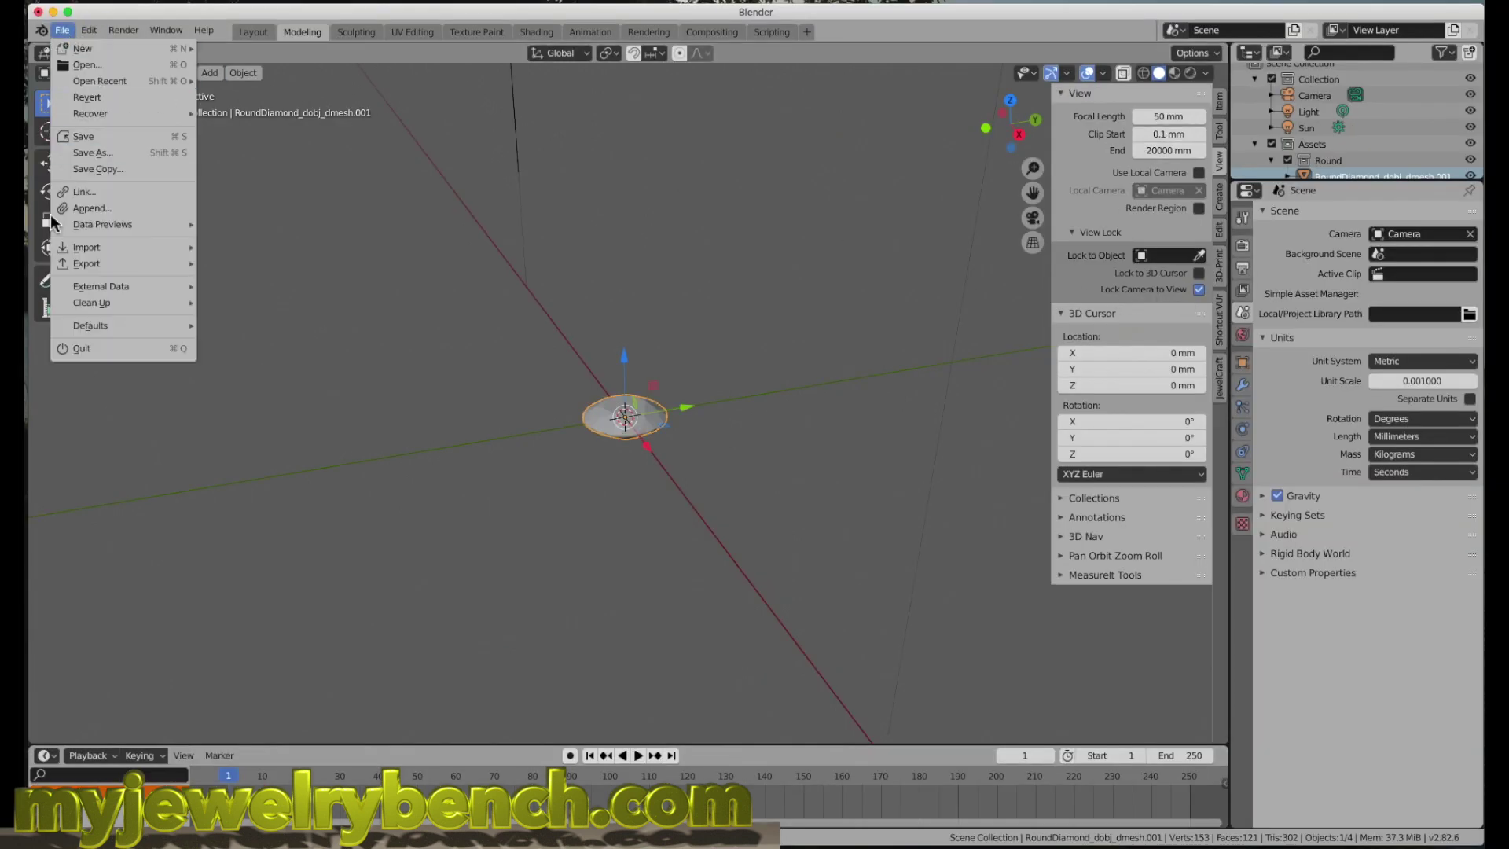
pyautogui.moveTo(72, 326)
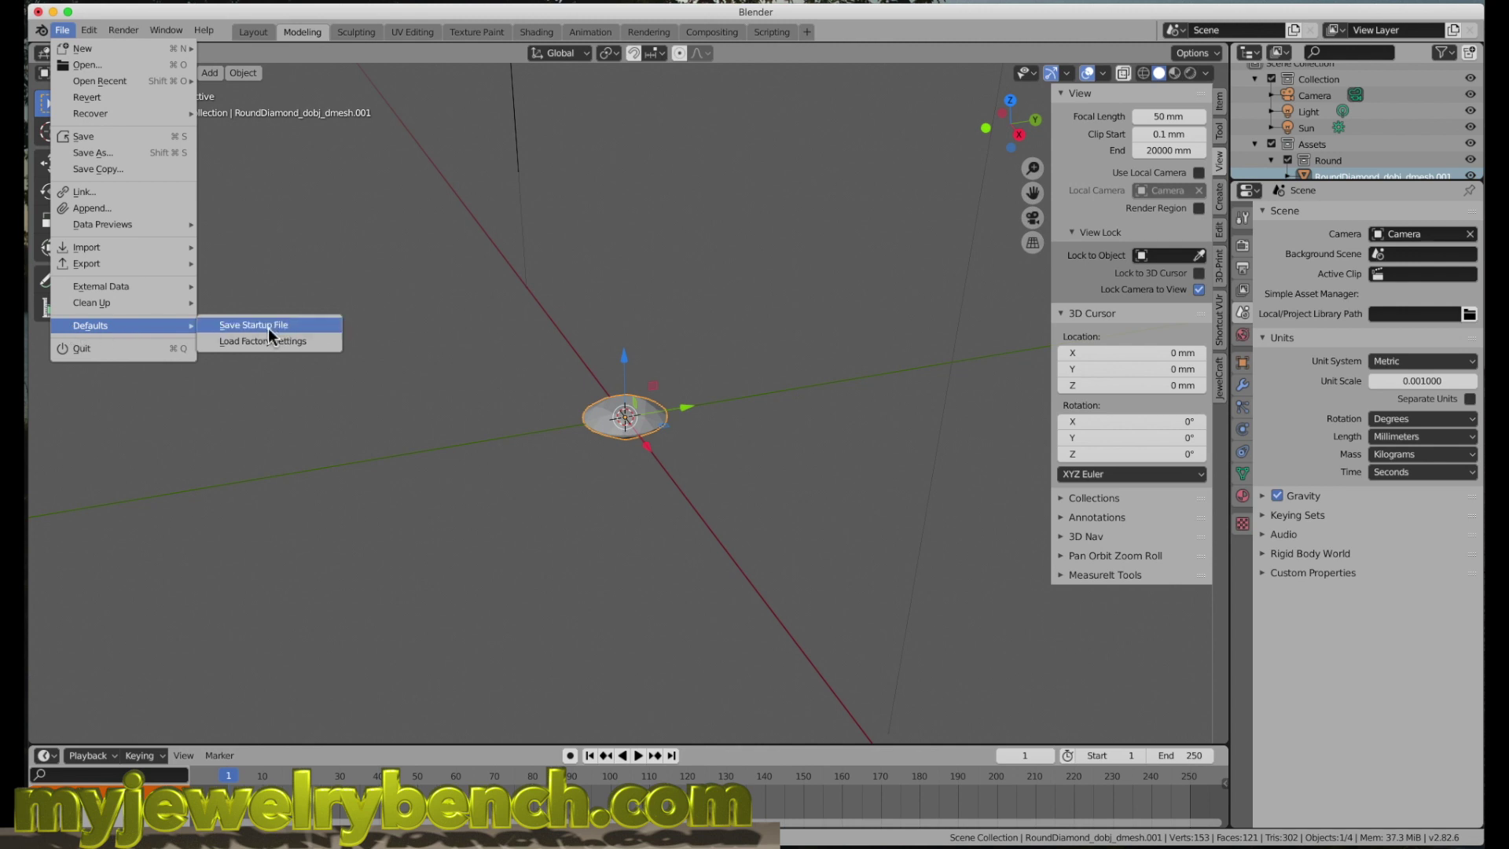
pyautogui.click(308, 327)
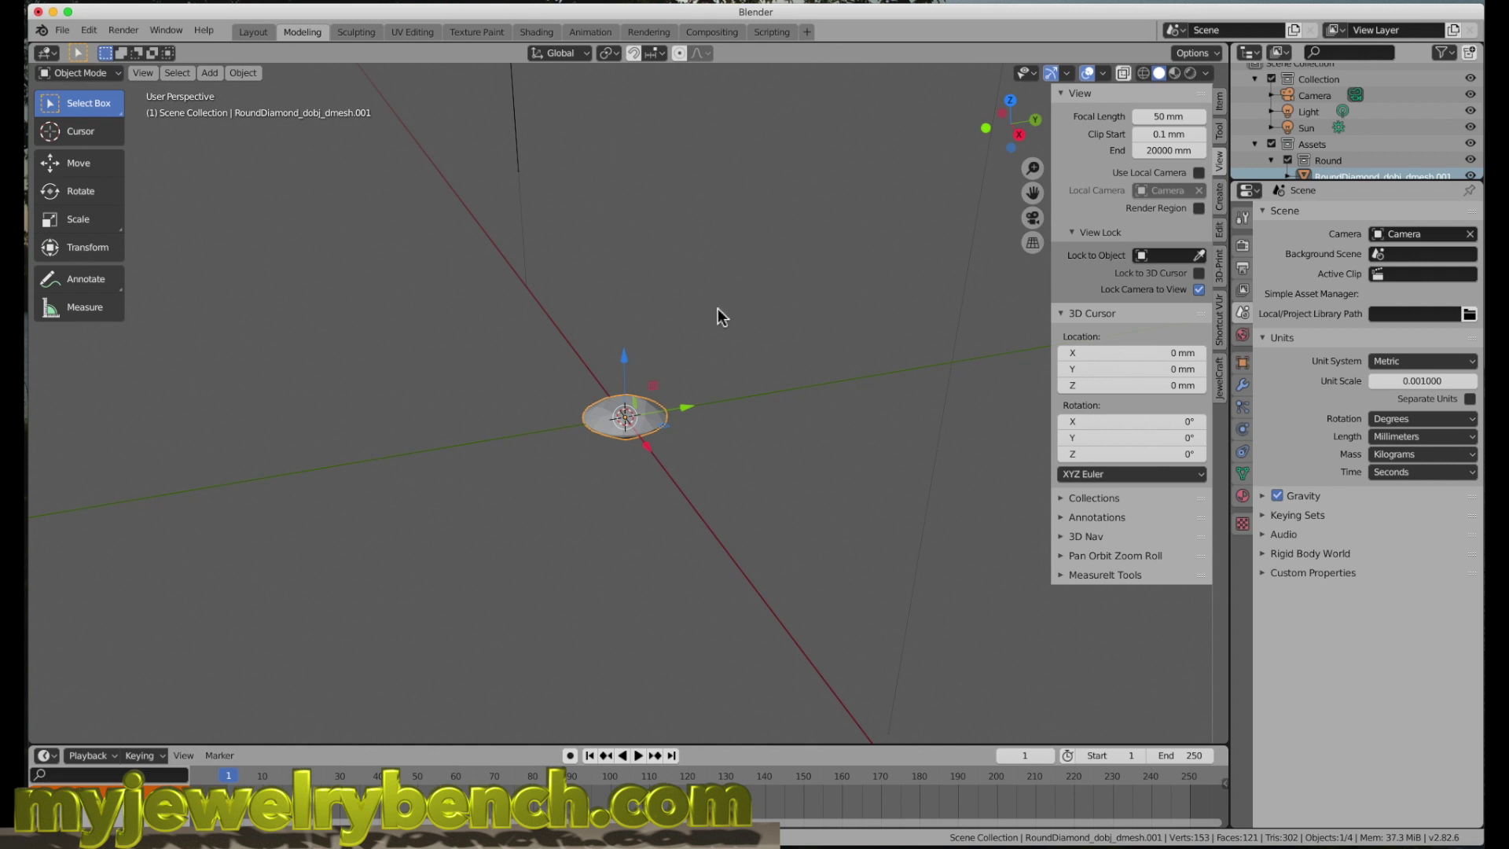
pyautogui.scroll(4, 614, 406)
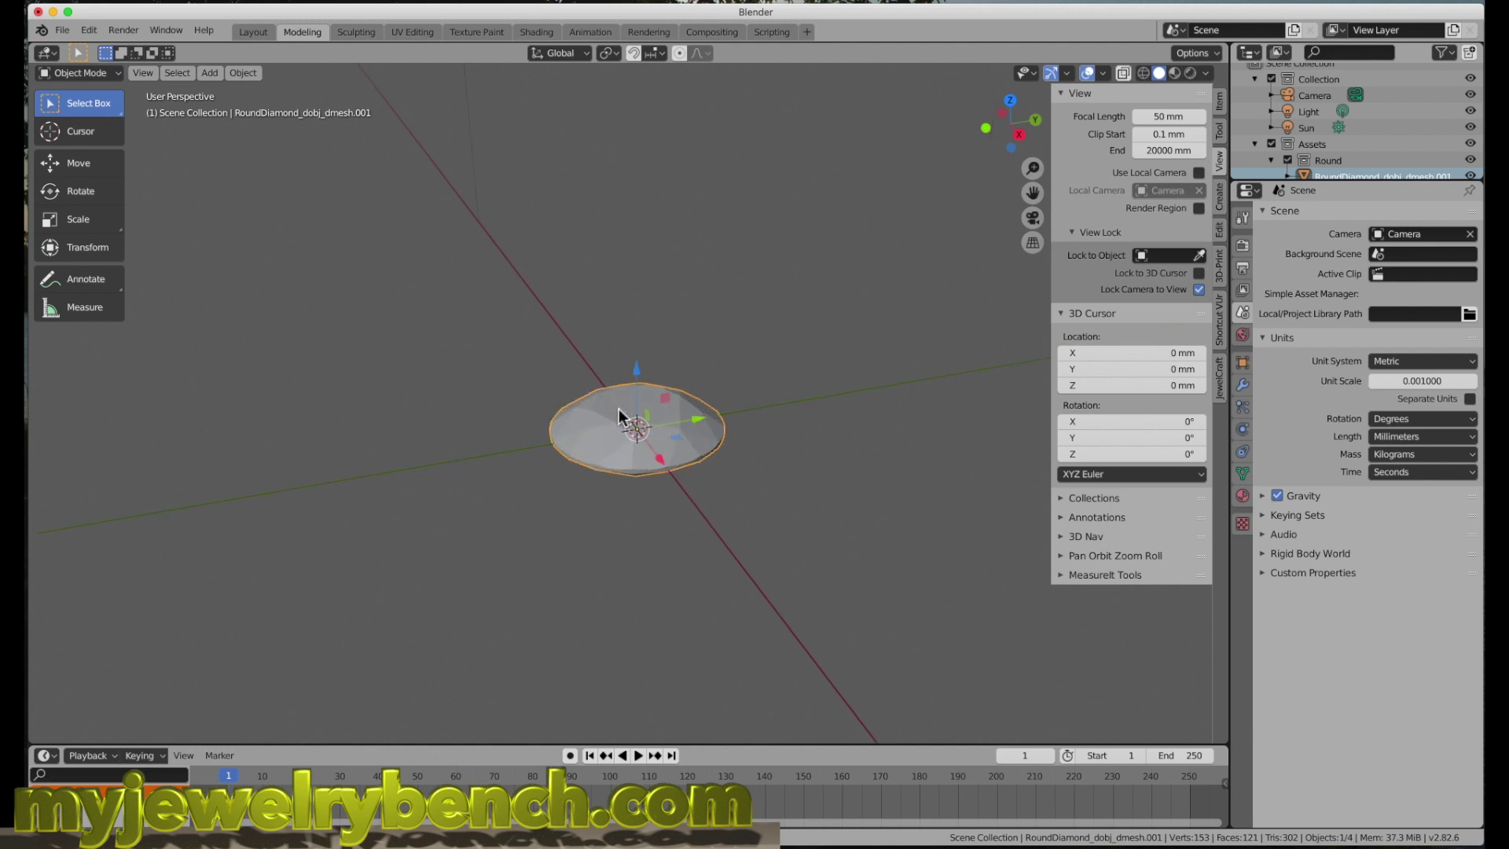
pyautogui.moveTo(620, 410); pyautogui.dragTo(739, 449, button='middle')
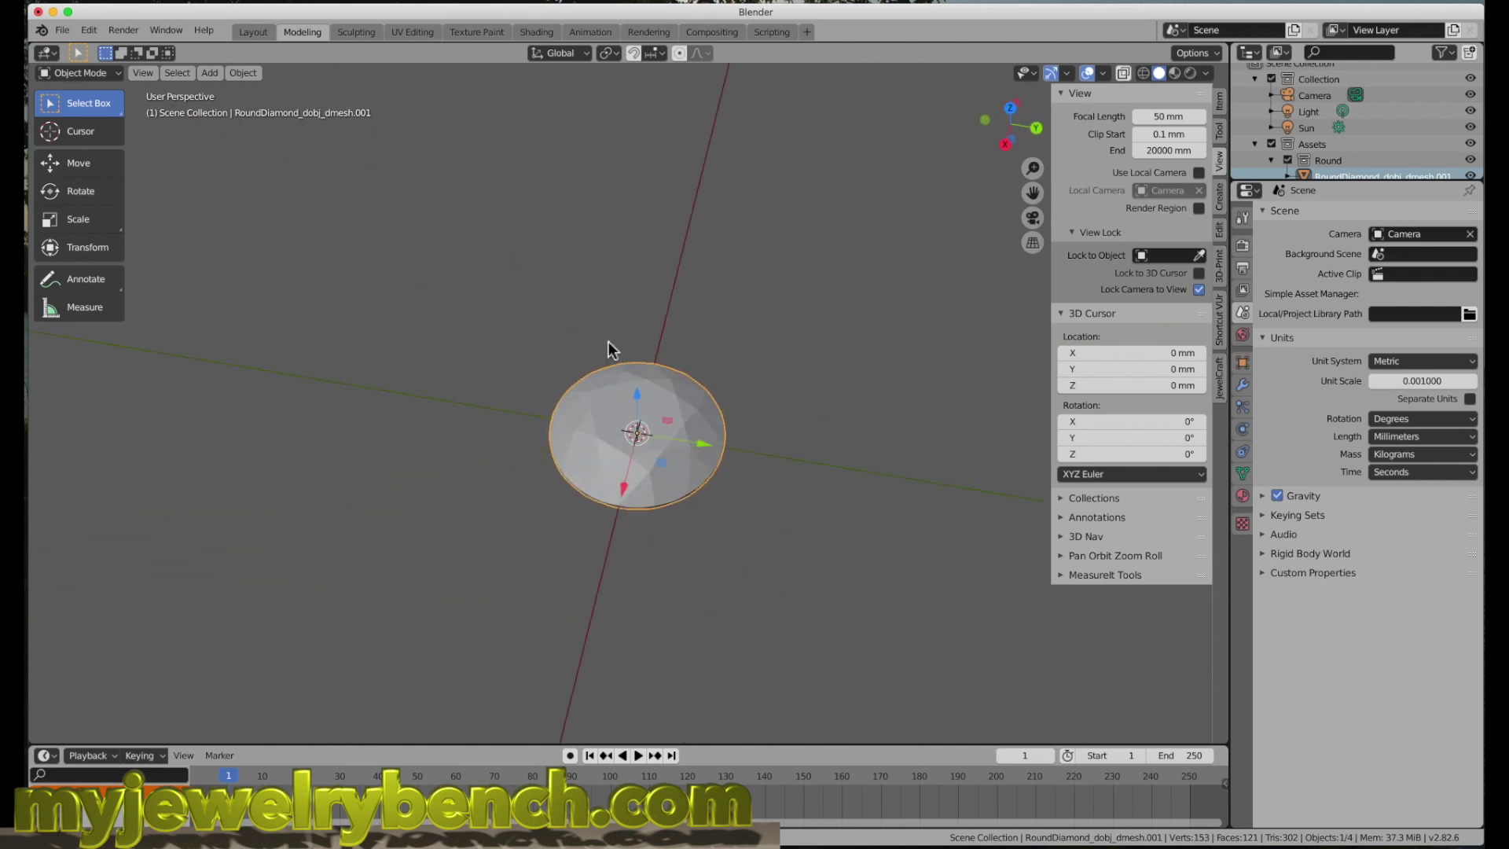
pyautogui.moveTo(612, 350); pyautogui.dragTo(567, 442, button='middle')
pyautogui.scroll(-3, 629, 431)
pyautogui.scroll(1, 613, 452)
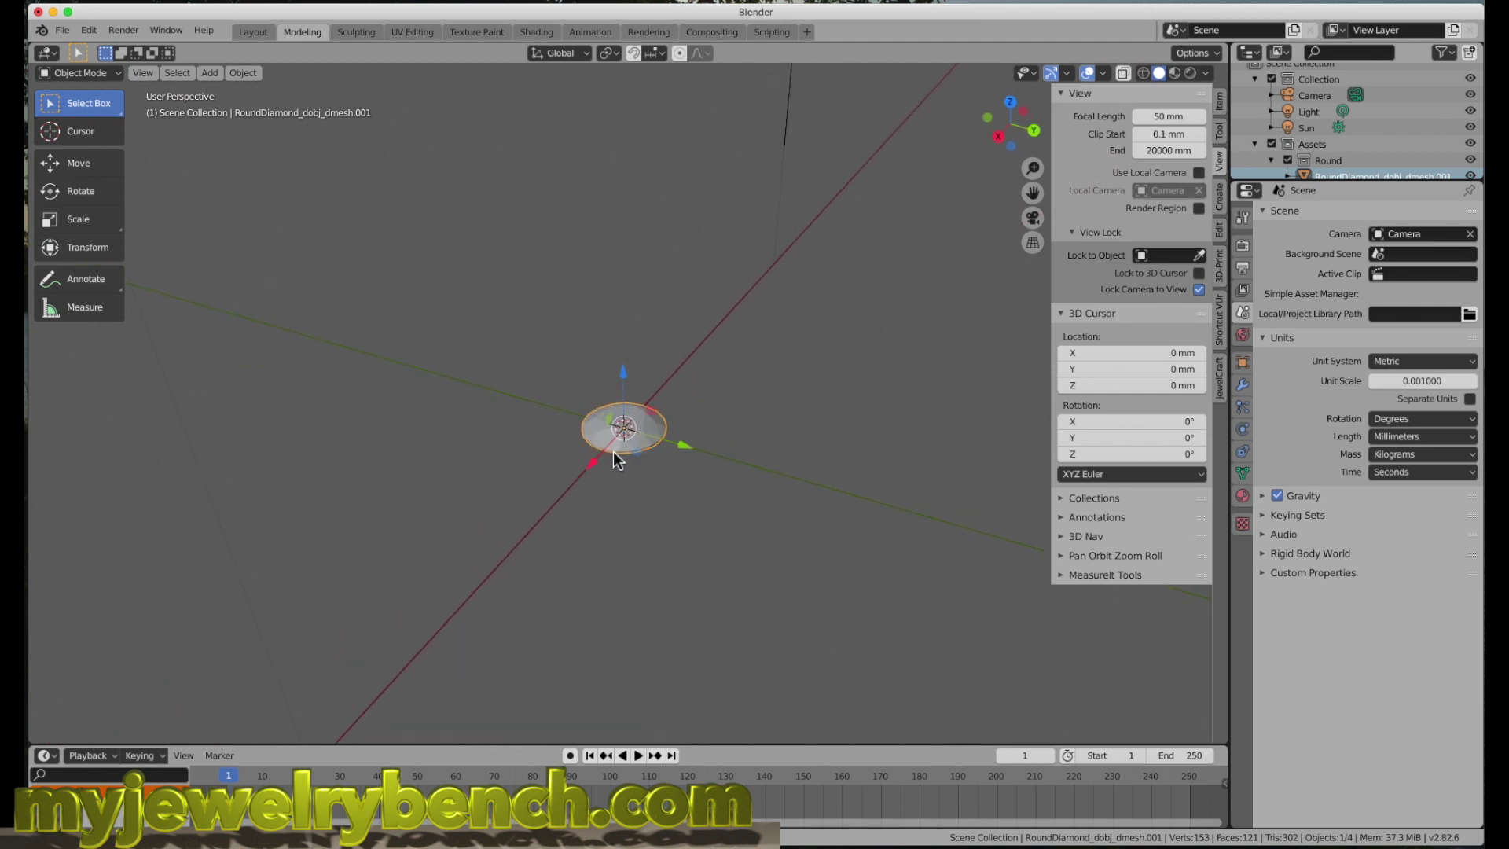
pyautogui.scroll(-3, 614, 452)
pyautogui.scroll(-3, 613, 450)
pyautogui.moveTo(613, 449); pyautogui.dragTo(611, 346, button='middle')
pyautogui.scroll(3, 611, 346)
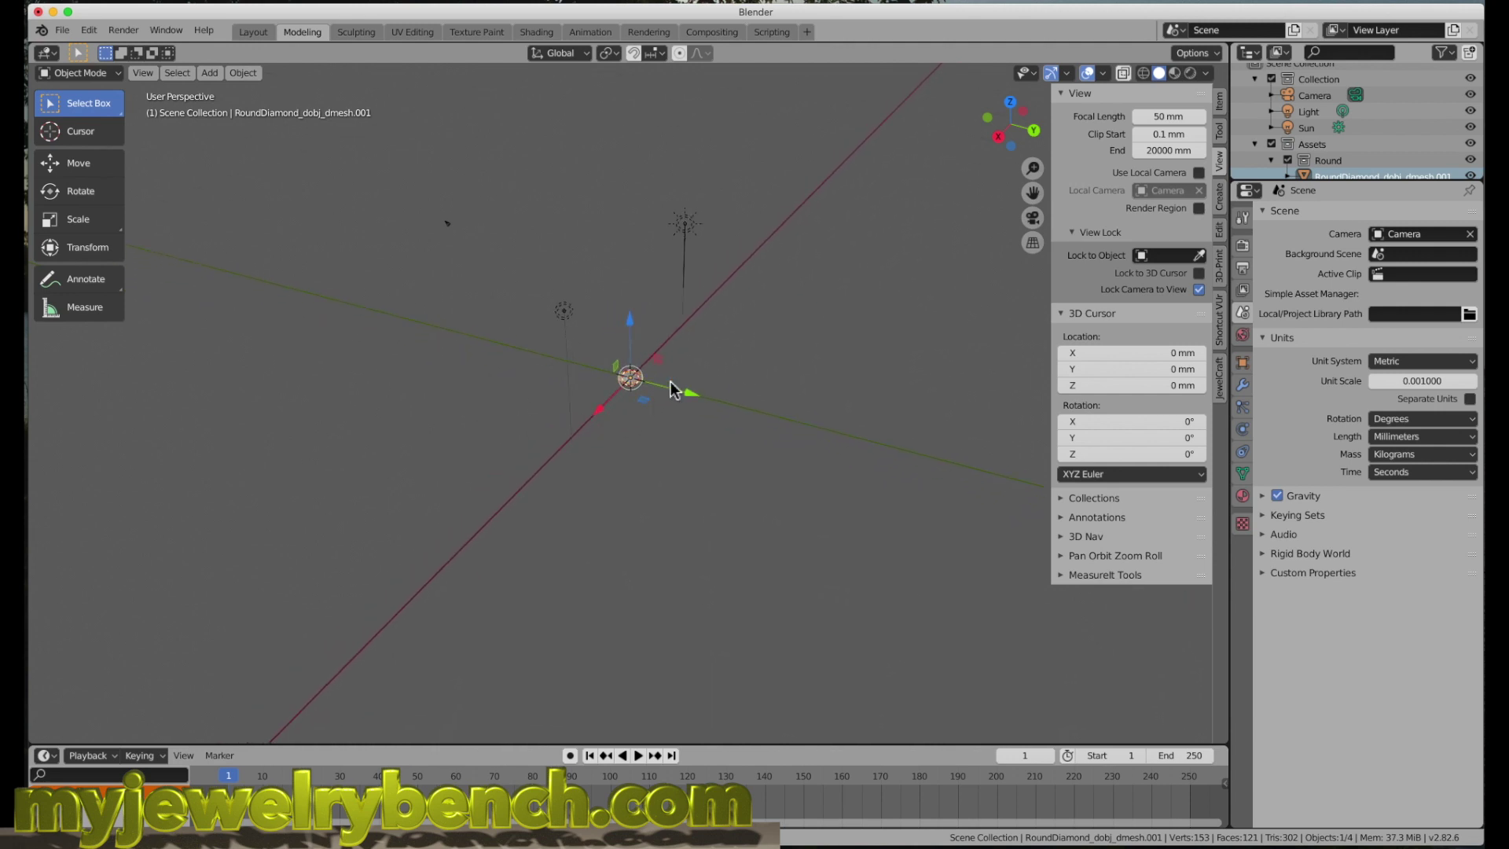
pyautogui.scroll(3, 641, 401)
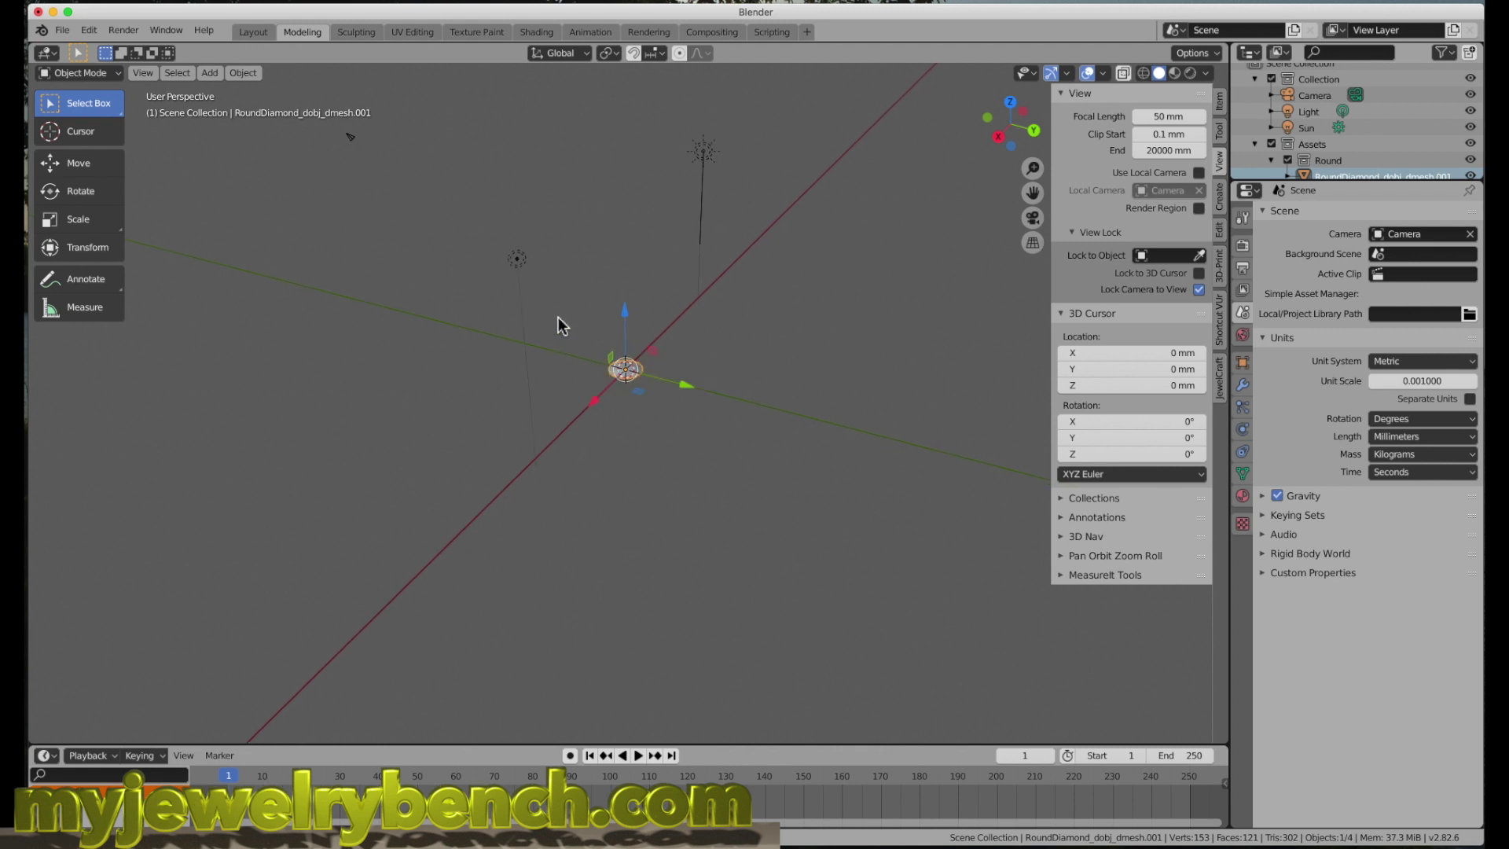
pyautogui.press('b')
pyautogui.moveTo(556, 308); pyautogui.dragTo(710, 435)
pyautogui.scroll(10, 632, 375)
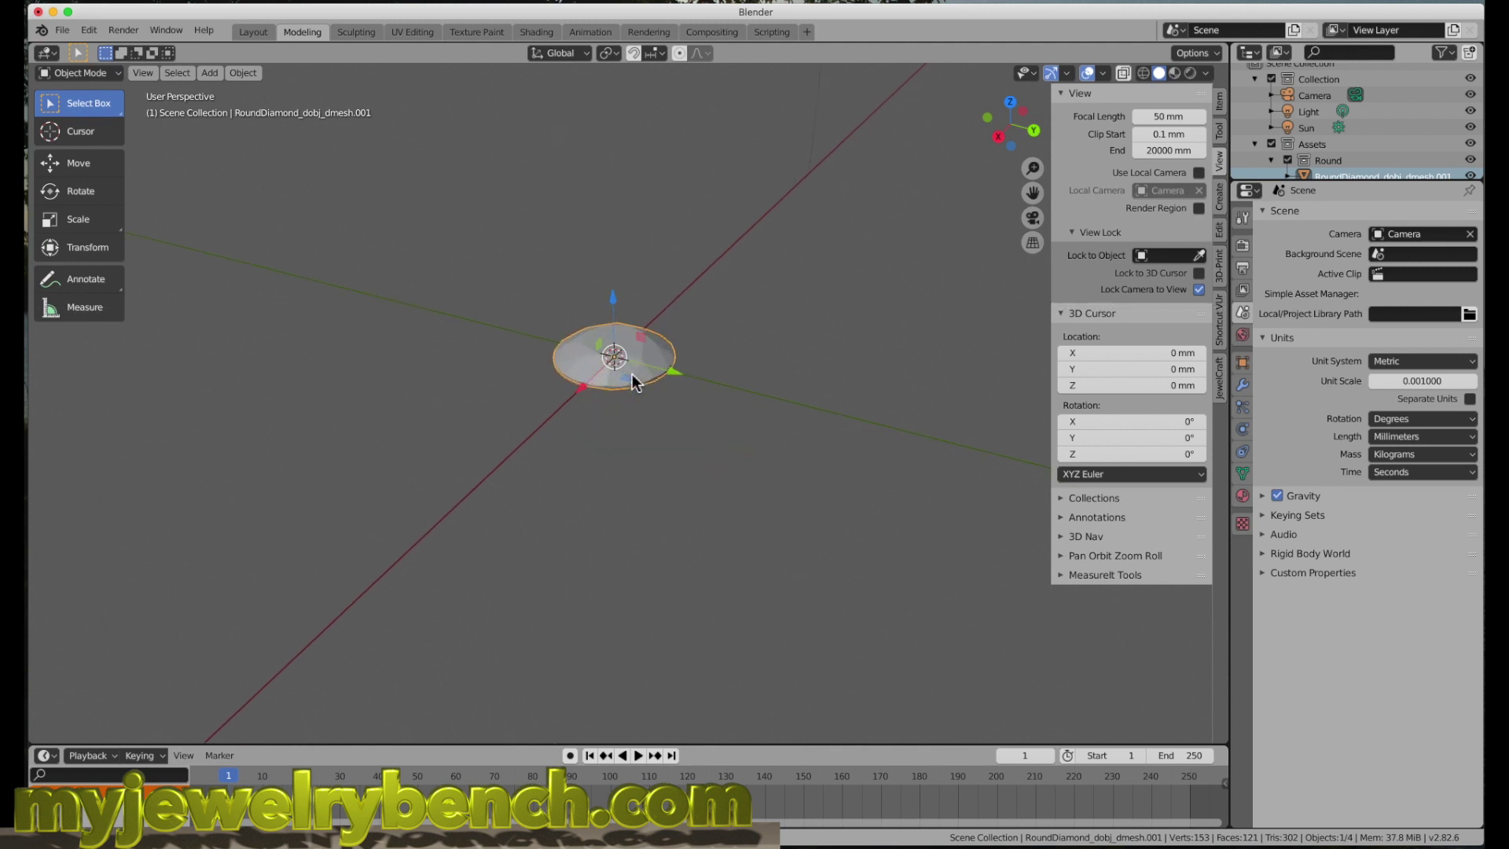
pyautogui.scroll(3, 632, 374)
pyautogui.scroll(-8, 633, 374)
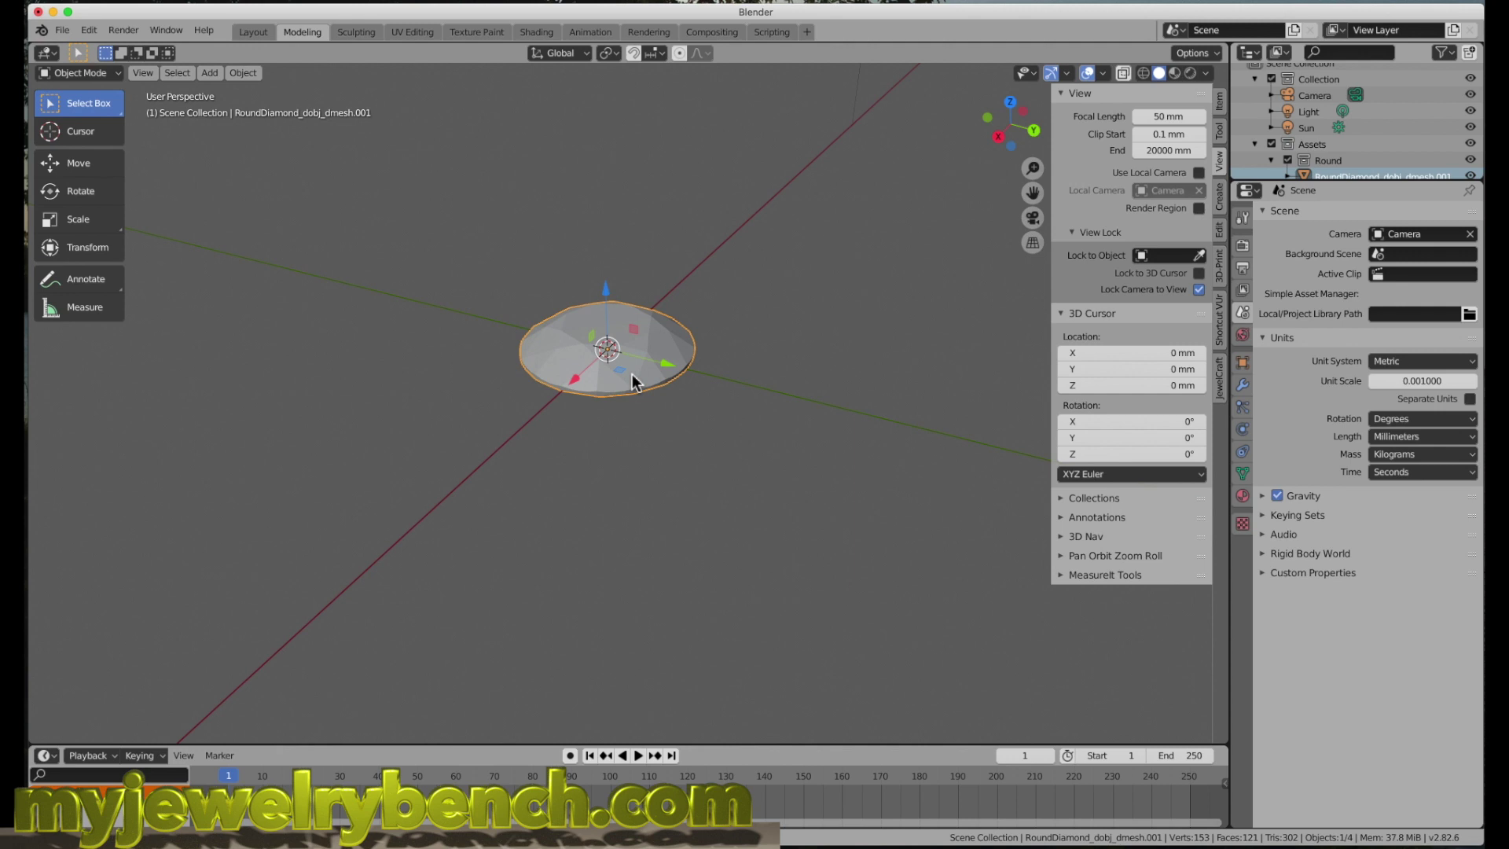
pyautogui.scroll(-2, 614, 359)
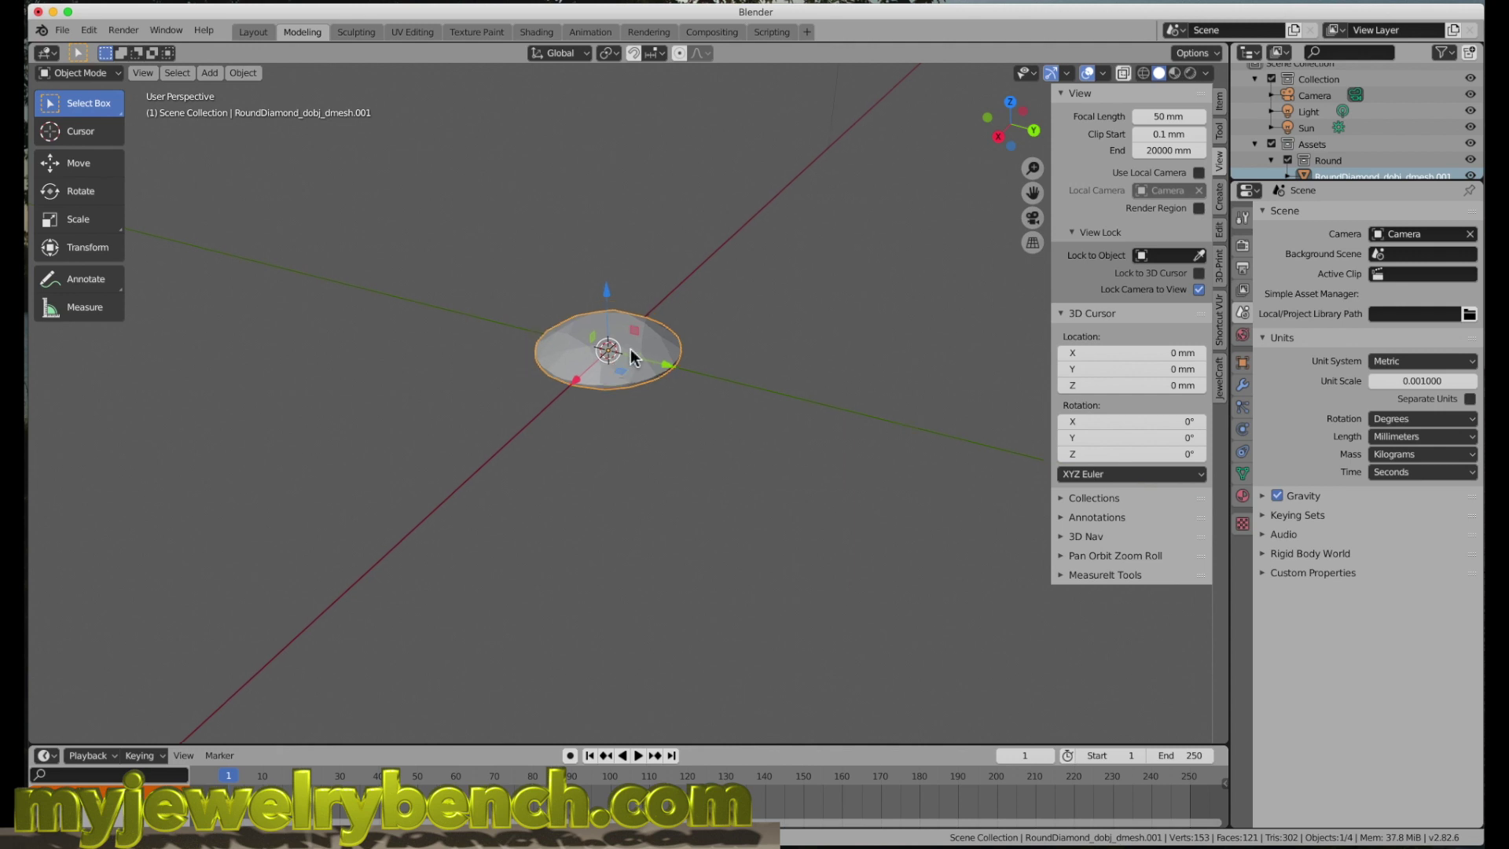